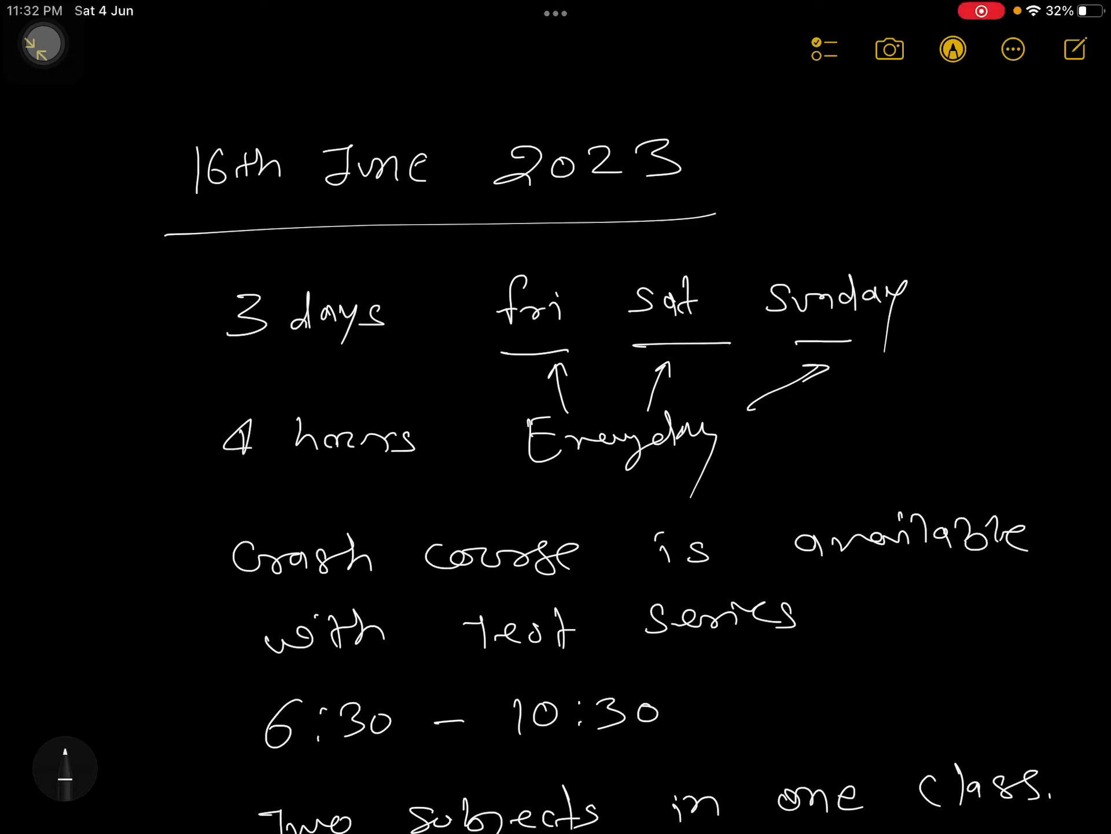
# - Tick the heading, circle 2023, and slash across the date underline
pyautogui.moveTo(87, 217); pyautogui.dragTo(122, 254)
pyautogui.moveTo(730, 151); pyautogui.dragTo(742, 157)
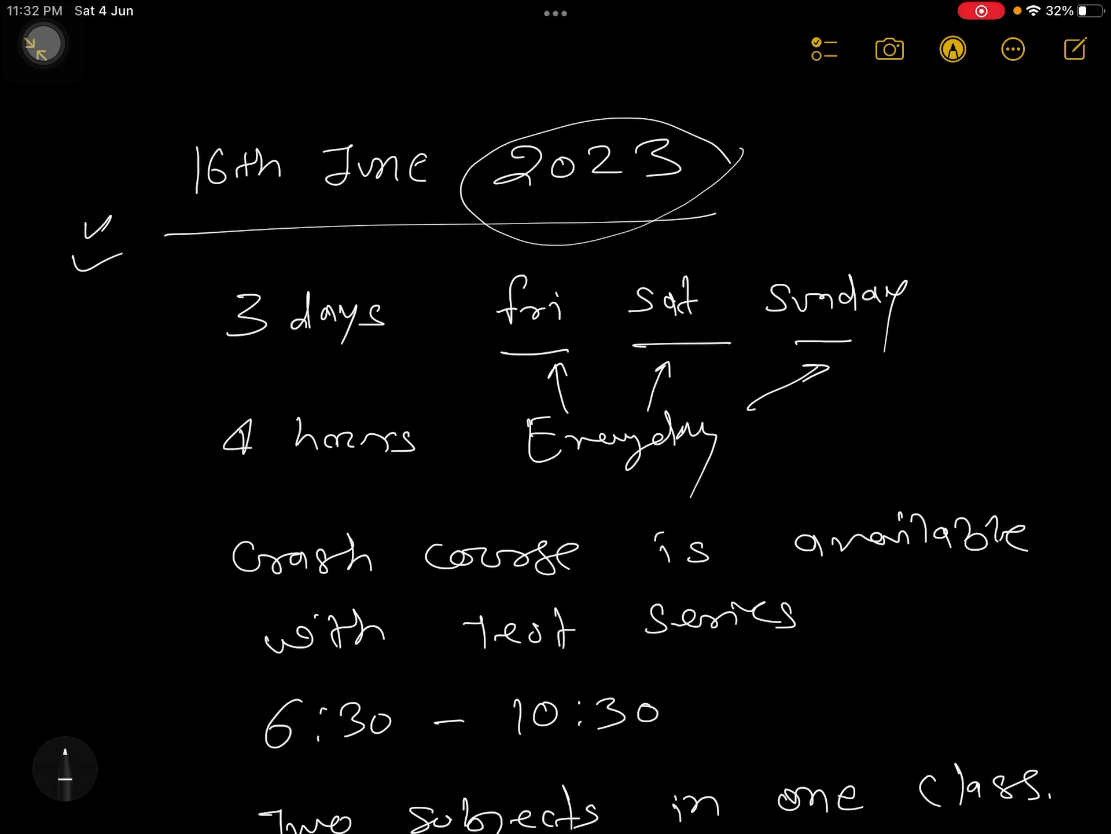
pyautogui.moveTo(382, 209); pyautogui.dragTo(318, 259)
pyautogui.moveTo(393, 228); pyautogui.dragTo(343, 260)
# - Write a second year beside the date, circle it, and link it to 2023
pyautogui.moveTo(839, 158)
pyautogui.mouseDown()
pyautogui.moveTo(879, 187)
pyautogui.moveTo(921, 185)
pyautogui.mouseUp()
pyautogui.moveTo(930, 155)
pyautogui.mouseDown()
pyautogui.moveTo(966, 186)
pyautogui.moveTo(1054, 152)
pyautogui.moveTo(1060, 191)
pyautogui.mouseUp()
pyautogui.moveTo(968, 143); pyautogui.dragTo(1072, 200)
pyautogui.moveTo(644, 199); pyautogui.dragTo(877, 182)
pyautogui.moveTo(686, 188); pyautogui.dragTo(634, 205)
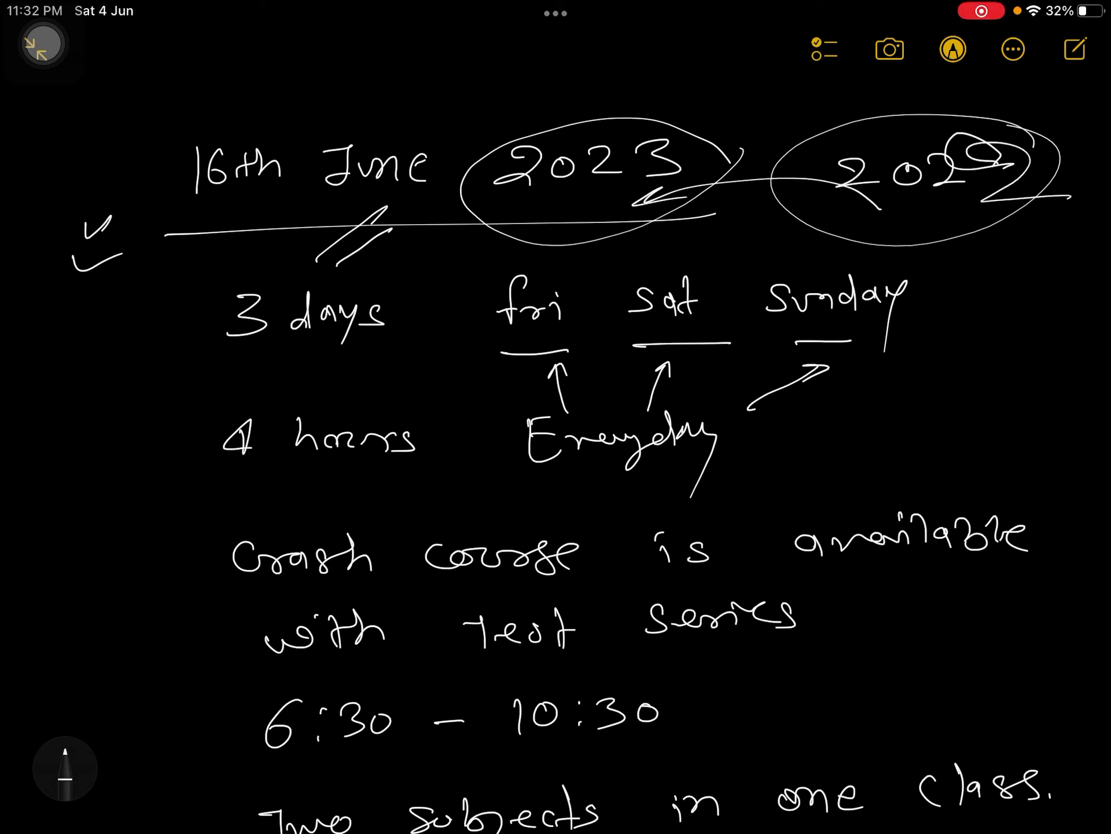
# - Add a smiley beside 3 days, a circled note beside 4 hours, and underline 3 days
pyautogui.moveTo(99, 319)
pyautogui.mouseDown()
pyautogui.moveTo(132, 311)
pyautogui.moveTo(133, 345)
pyautogui.moveTo(125, 300)
pyautogui.mouseUp()
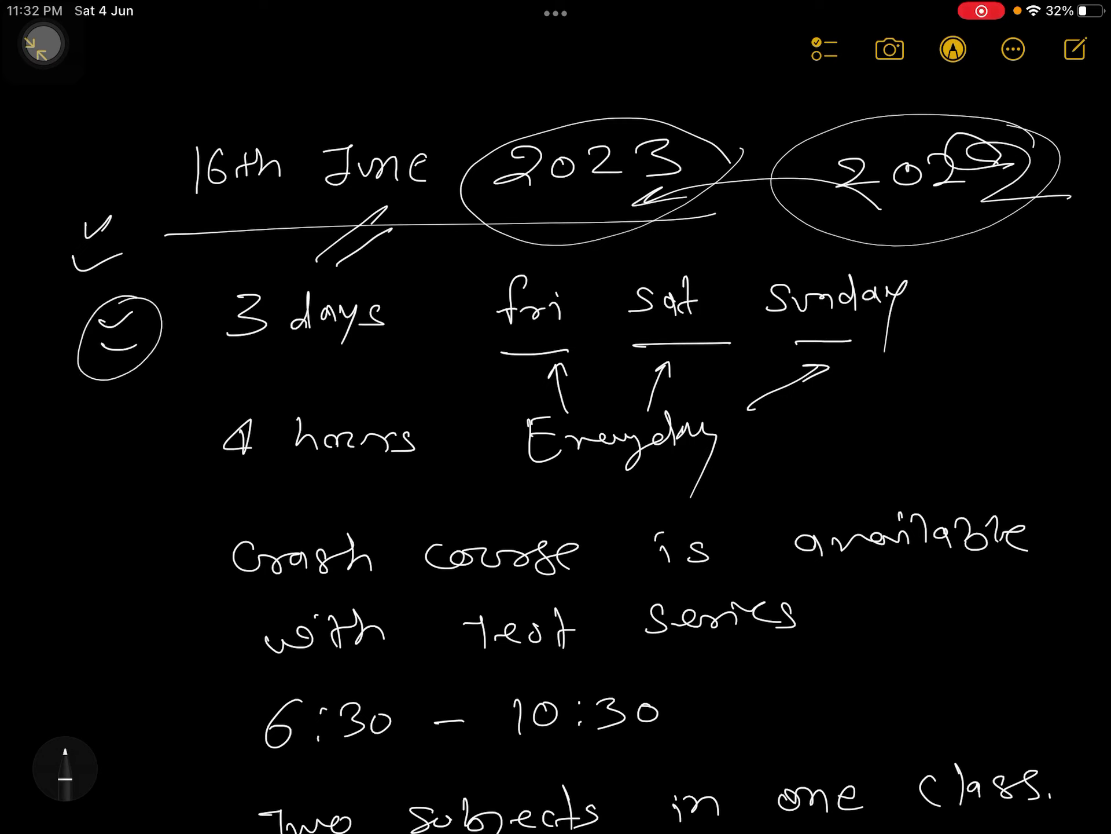
pyautogui.moveTo(84, 454); pyautogui.dragTo(95, 487)
pyautogui.moveTo(115, 417)
pyautogui.mouseDown()
pyautogui.moveTo(184, 408)
pyautogui.moveTo(131, 495)
pyautogui.mouseUp()
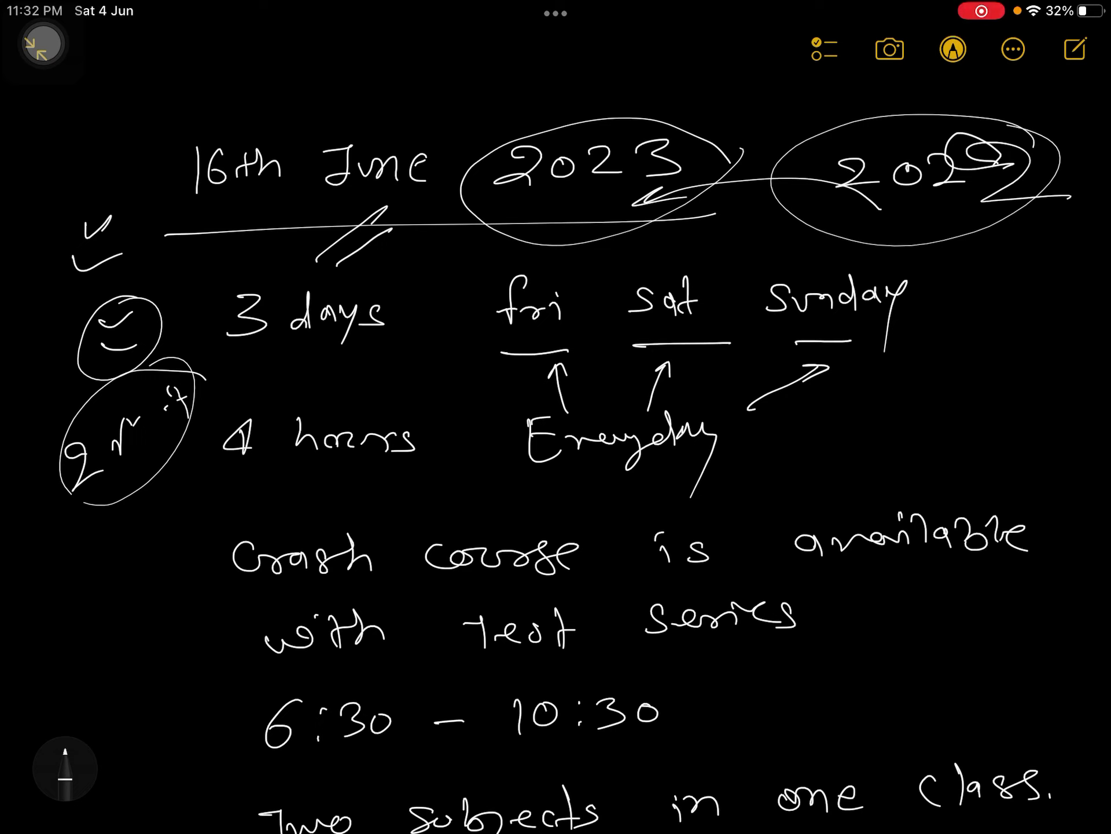
pyautogui.moveTo(236, 374); pyautogui.dragTo(371, 356)
# - Circle fri, sat and Sunday, with a short mark below Sunday
pyautogui.moveTo(556, 260); pyautogui.dragTo(574, 277)
pyautogui.moveTo(695, 256); pyautogui.dragTo(721, 287)
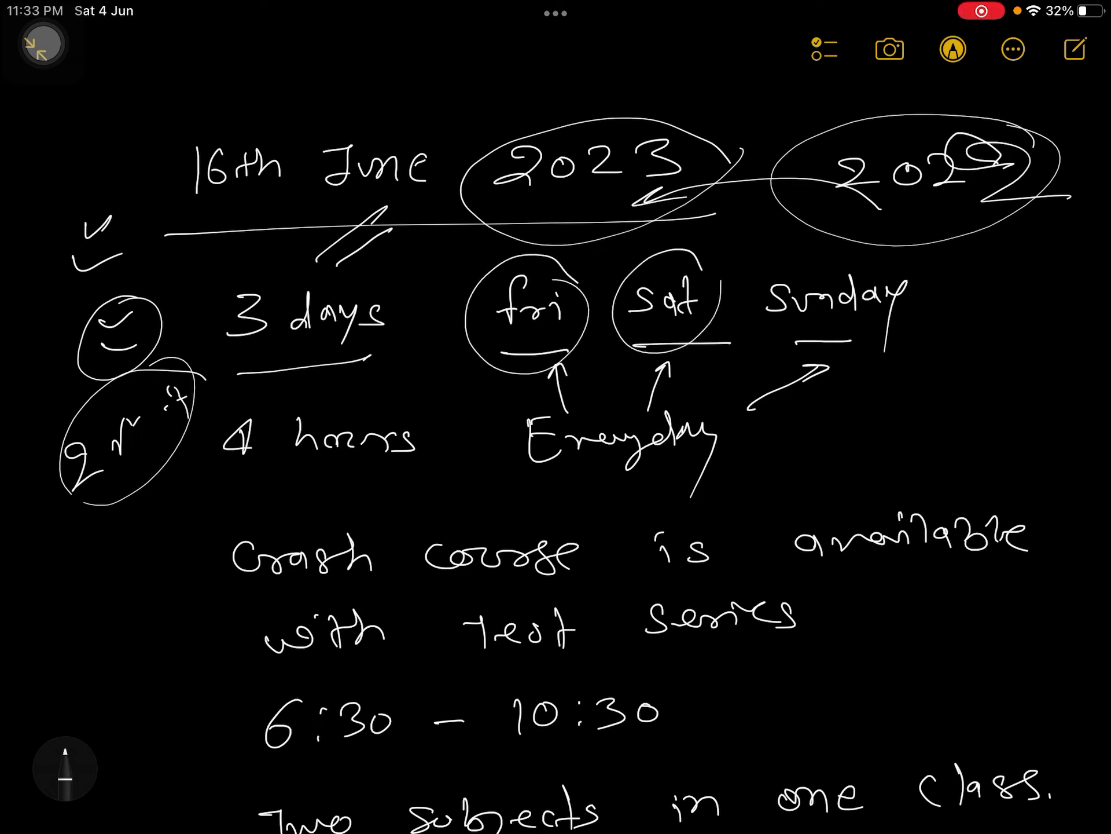
pyautogui.moveTo(886, 261); pyautogui.dragTo(911, 287)
pyautogui.moveTo(782, 378); pyautogui.dragTo(893, 371)
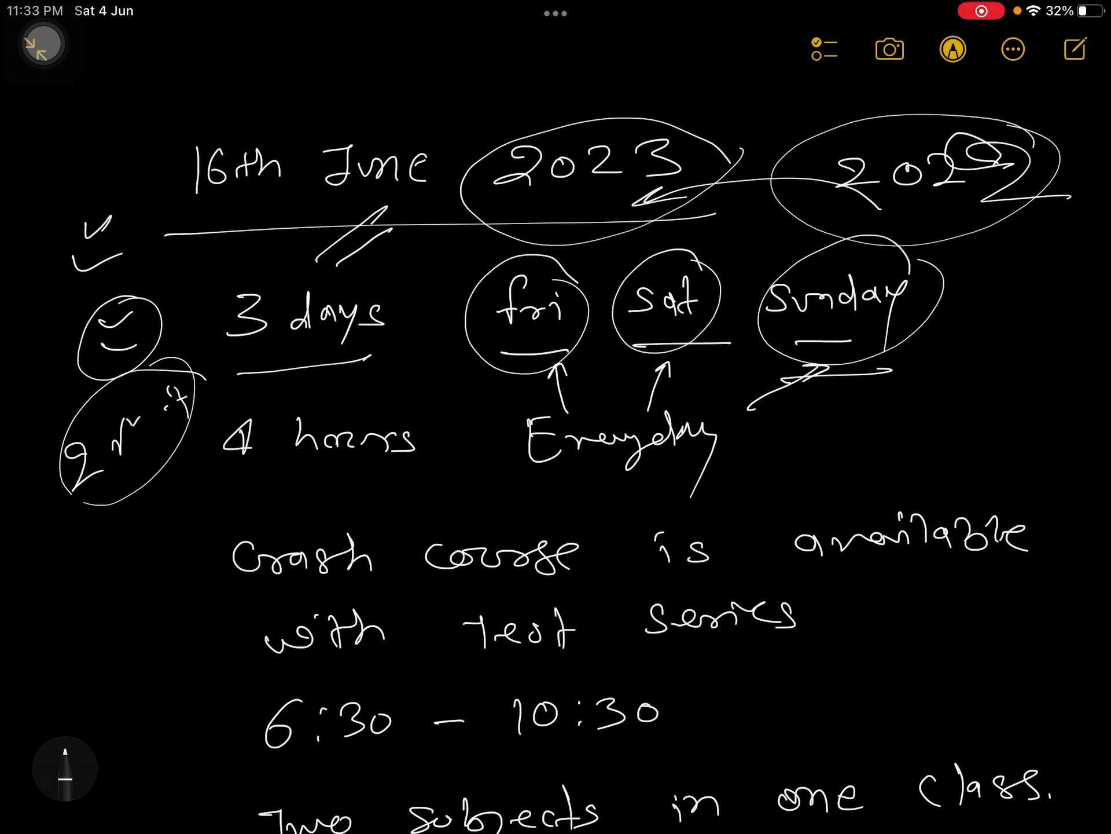
pyautogui.moveTo(713, 673)
pyautogui.mouseDown()
pyautogui.moveTo(261, 687)
pyautogui.moveTo(730, 686)
pyautogui.mouseUp()
pyautogui.scroll(-4, 556, 434)
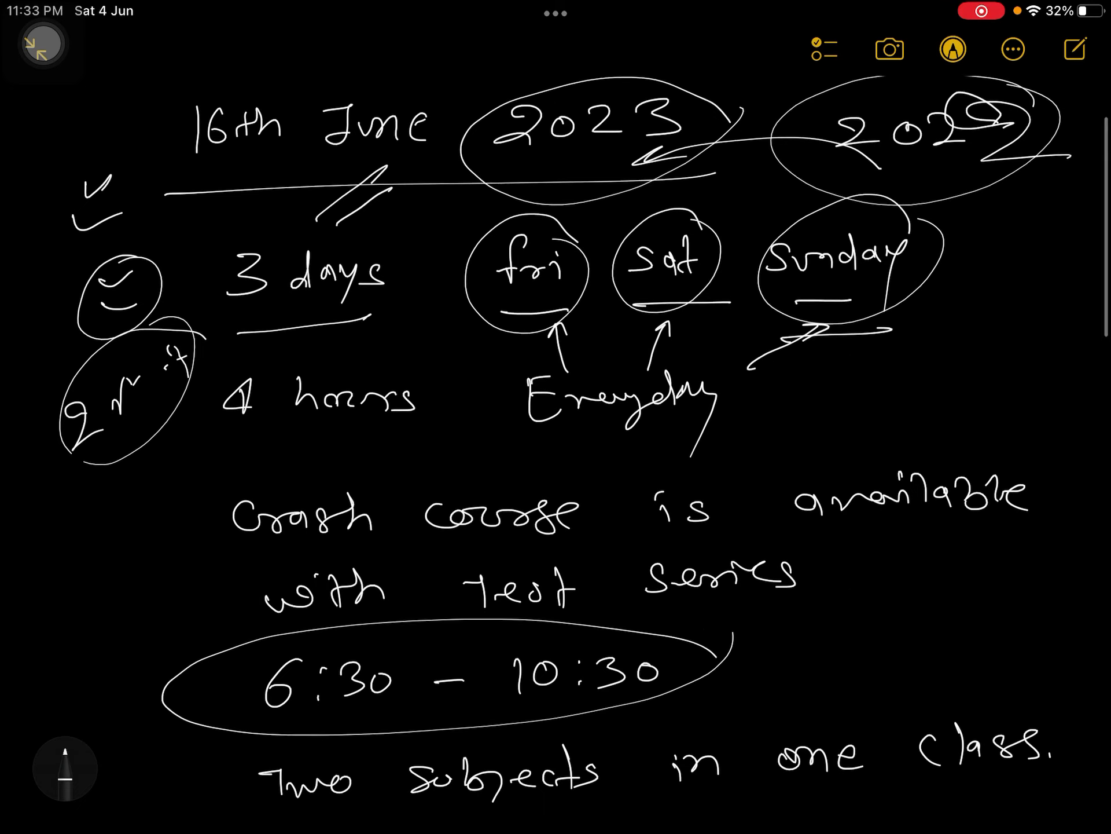
# - Draw an arrow from the timings to a circled note, and underline 4 hours
pyautogui.moveTo(699, 526); pyautogui.dragTo(877, 513)
pyautogui.moveTo(877, 500); pyautogui.dragTo(947, 521)
pyautogui.scroll(2, 556, 435)
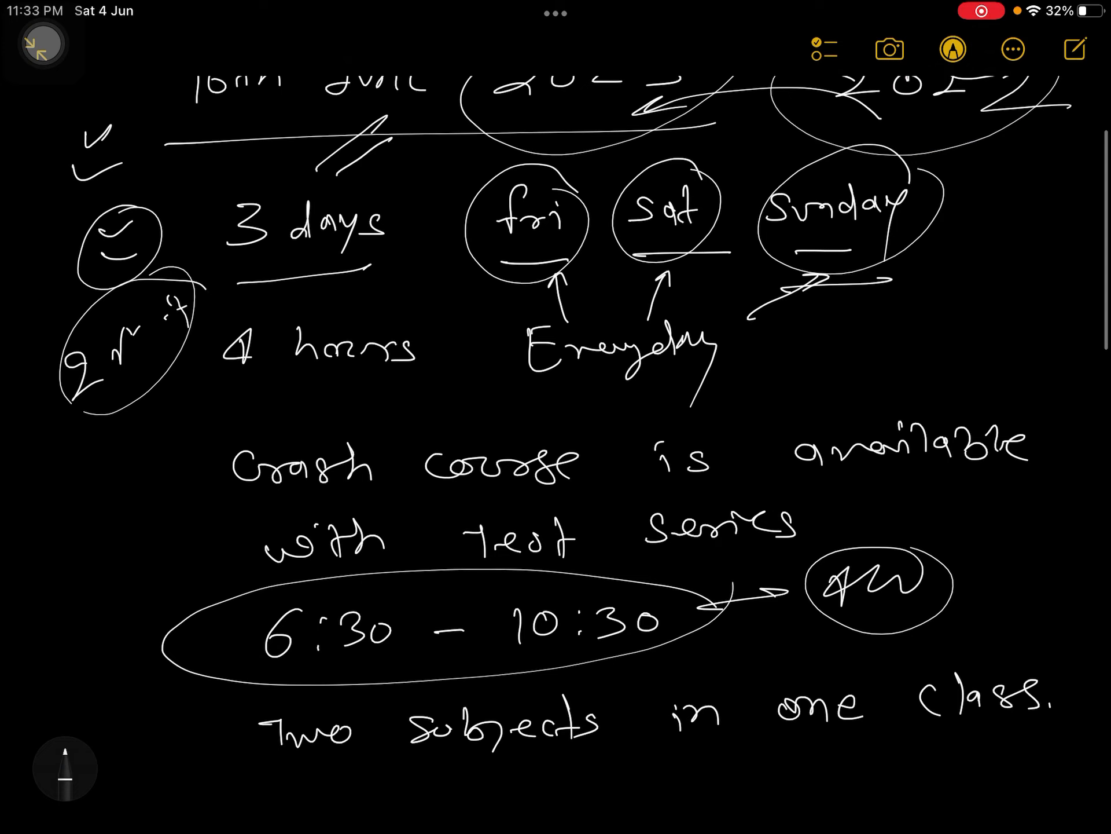
pyautogui.moveTo(188, 417); pyautogui.dragTo(429, 393)
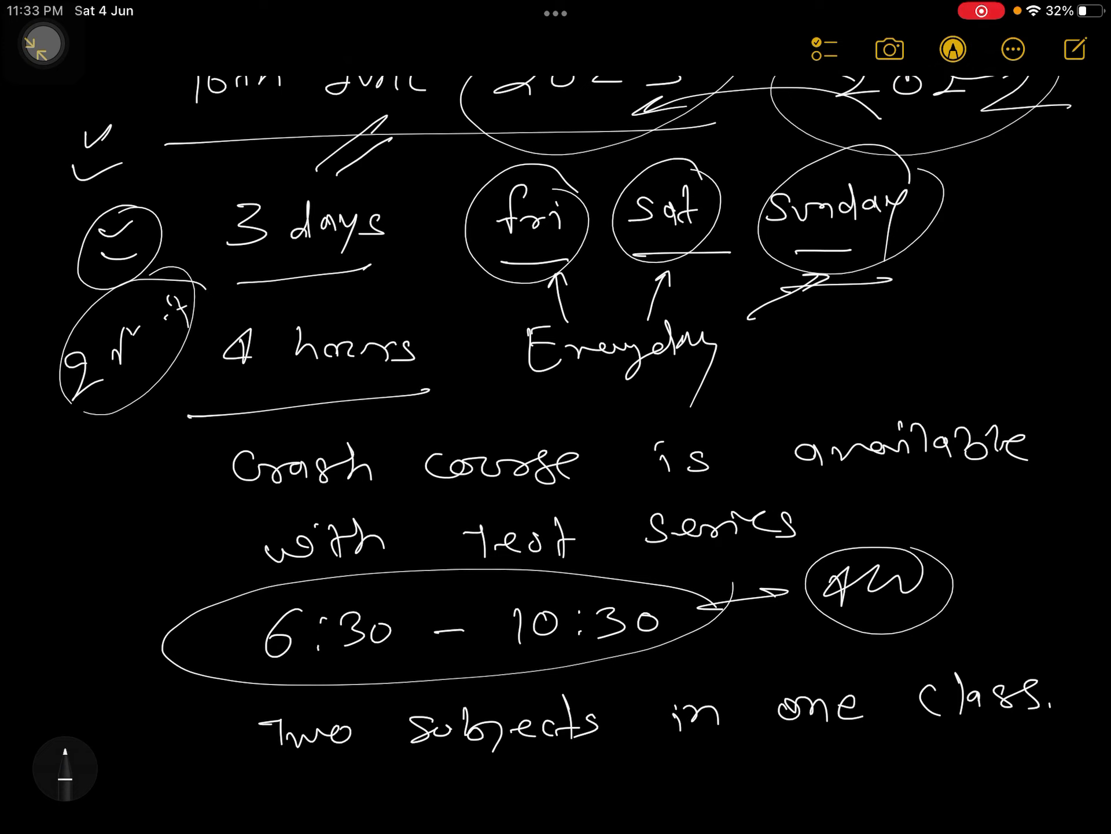
# - Circle Everyday and draw connectors from it to fri, sat and Sunday
pyautogui.moveTo(747, 348); pyautogui.dragTo(486, 404)
pyautogui.moveTo(566, 244); pyautogui.dragTo(573, 328)
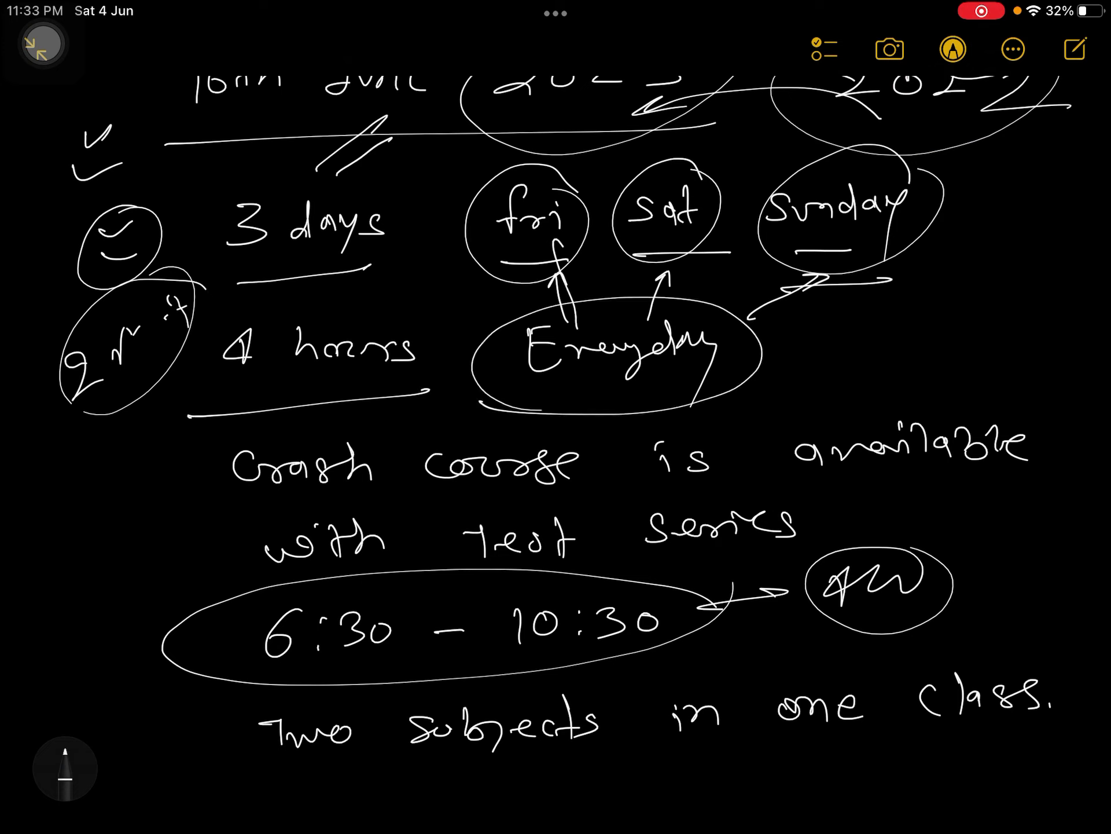
pyautogui.moveTo(670, 320); pyautogui.dragTo(690, 237)
pyautogui.moveTo(749, 317); pyautogui.dragTo(849, 239)
# - Draw a smiley right of Everyday, followed by two circled notes
pyautogui.moveTo(851, 319)
pyautogui.mouseDown()
pyautogui.moveTo(885, 318)
pyautogui.moveTo(878, 344)
pyautogui.mouseUp()
pyautogui.moveTo(868, 297); pyautogui.dragTo(873, 375)
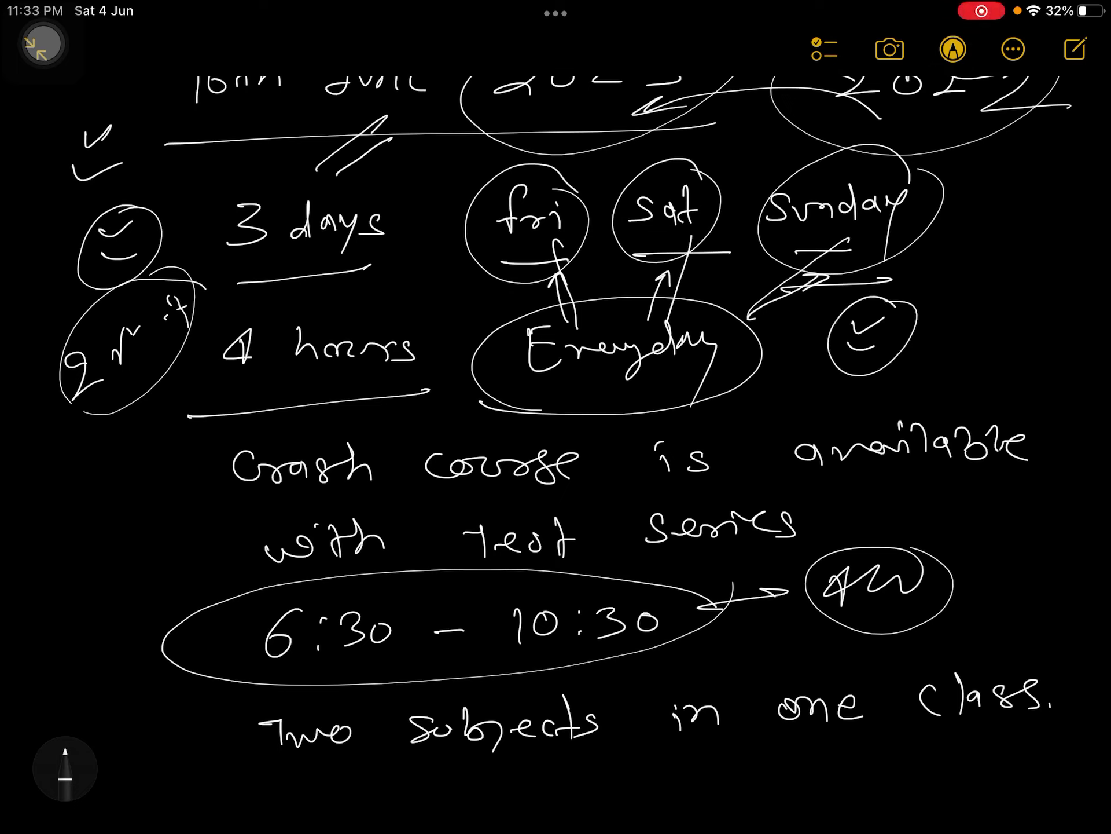
pyautogui.moveTo(953, 347)
pyautogui.mouseDown()
pyautogui.moveTo(982, 312)
pyautogui.moveTo(1029, 300)
pyautogui.moveTo(921, 330)
pyautogui.mouseUp()
pyautogui.moveTo(994, 379)
pyautogui.mouseDown()
pyautogui.moveTo(995, 391)
pyautogui.moveTo(1029, 352)
pyautogui.mouseUp()
pyautogui.moveTo(1029, 357)
pyautogui.mouseDown()
pyautogui.moveTo(1062, 348)
pyautogui.moveTo(964, 365)
pyautogui.mouseUp()
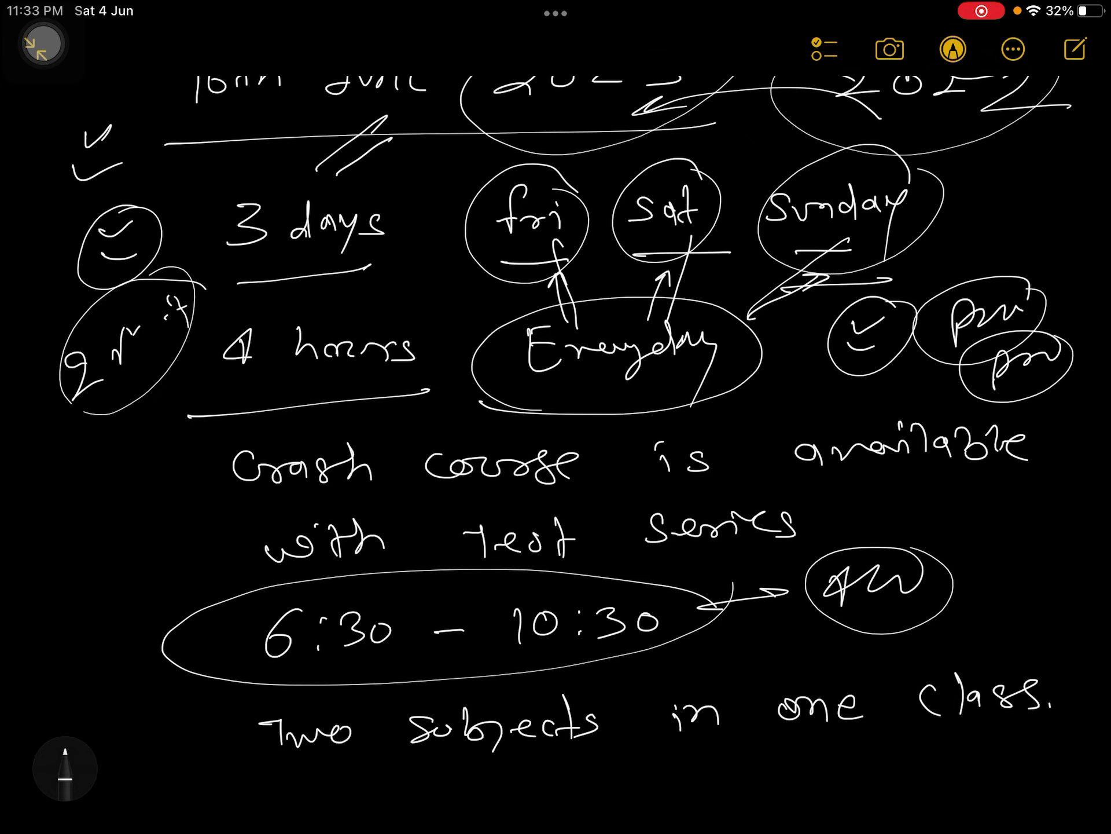
pyautogui.scroll(1, 556, 417)
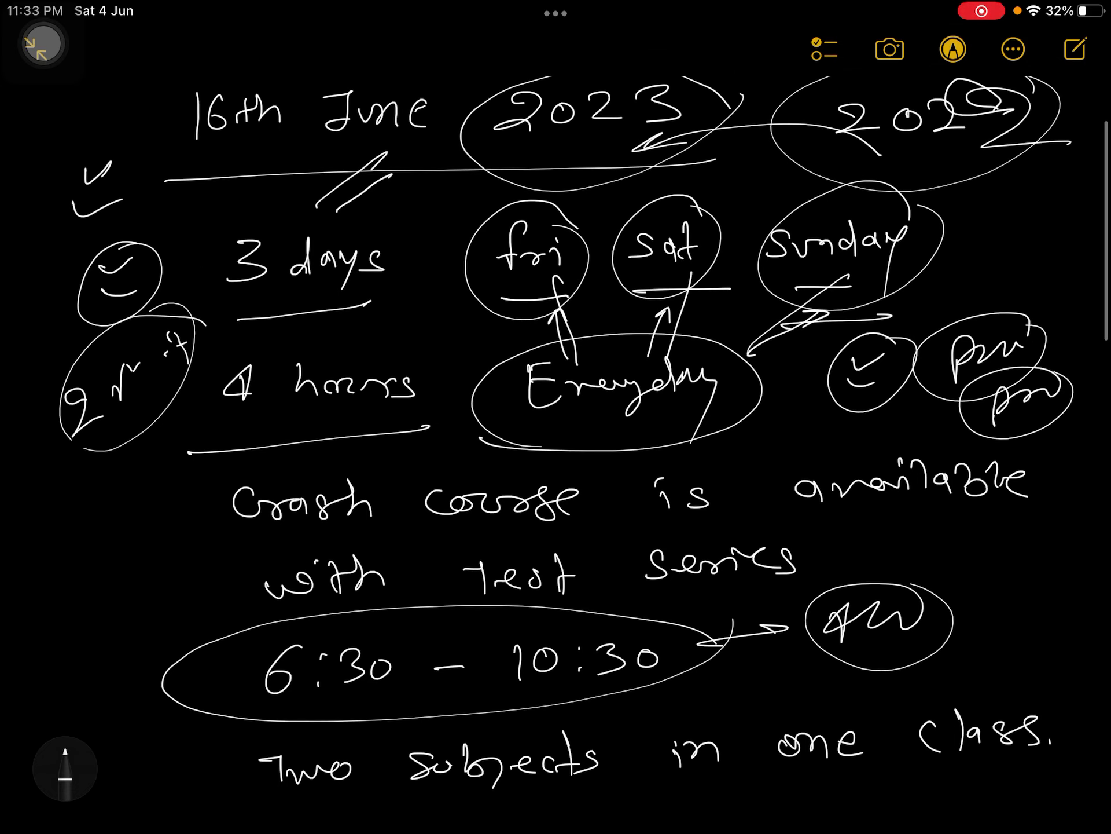
pyautogui.scroll(-5, 555, 417)
# - Tick the crash course line, circle Test Series, and underline Two subjects
pyautogui.moveTo(130, 322); pyautogui.dragTo(183, 308)
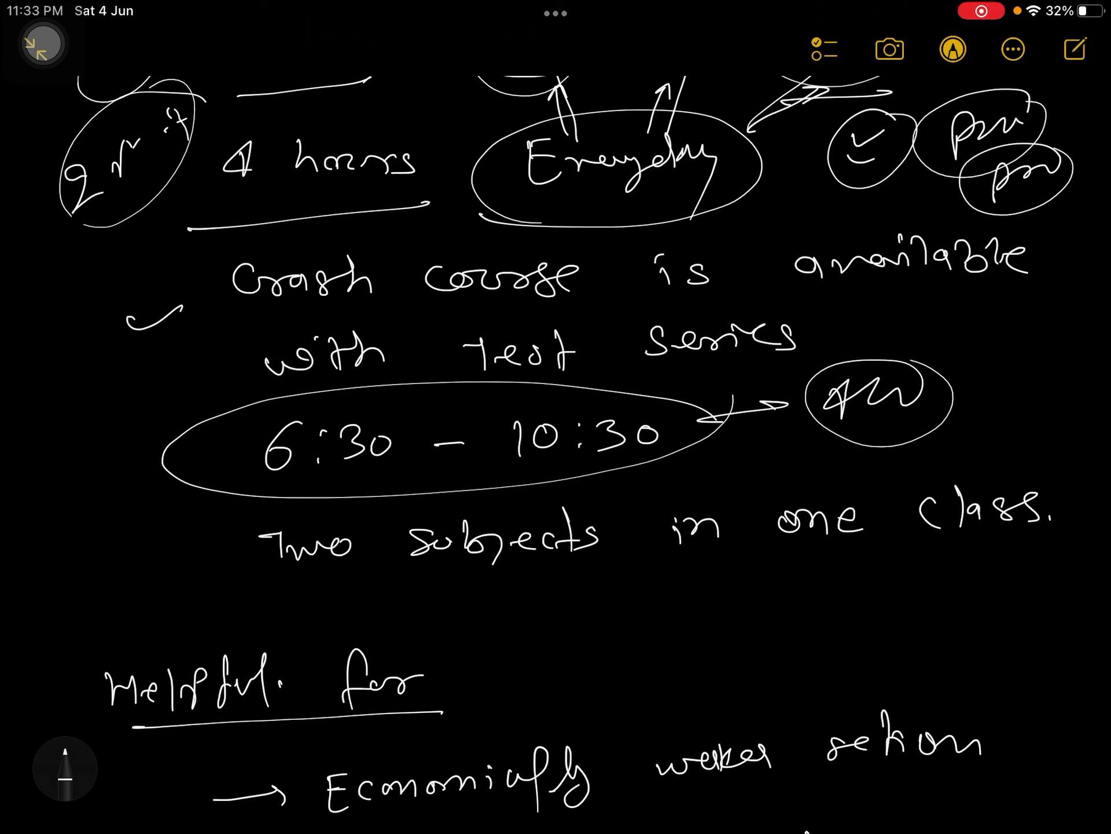
pyautogui.moveTo(117, 356); pyautogui.dragTo(190, 334)
pyautogui.moveTo(834, 304); pyautogui.dragTo(816, 348)
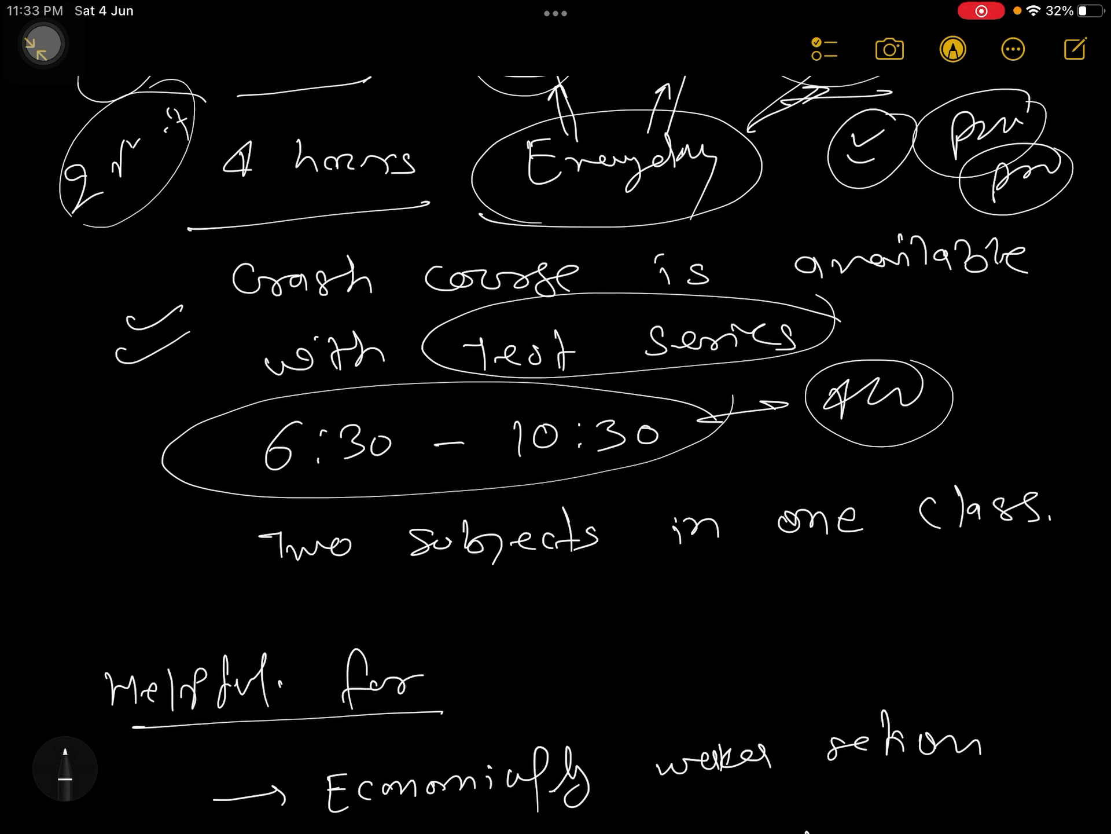
pyautogui.scroll(-5, 556, 417)
pyautogui.moveTo(285, 383)
pyautogui.mouseDown()
pyautogui.moveTo(452, 356)
pyautogui.moveTo(627, 353)
pyautogui.mouseUp()
# - Circle one Class and add a circled note below it with a connecting line
pyautogui.moveTo(1067, 248); pyautogui.dragTo(1099, 262)
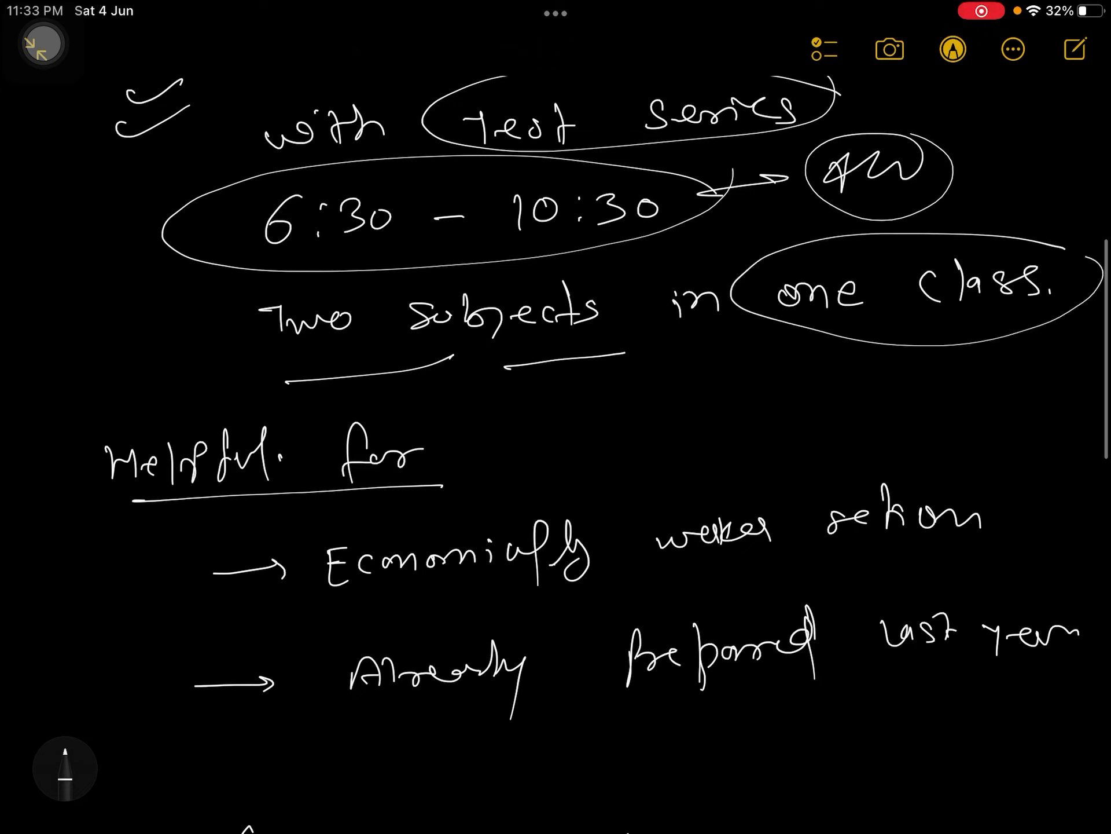
pyautogui.moveTo(841, 365)
pyautogui.mouseDown()
pyautogui.moveTo(883, 396)
pyautogui.moveTo(942, 375)
pyautogui.moveTo(953, 388)
pyautogui.mouseUp()
pyautogui.moveTo(973, 356)
pyautogui.mouseDown()
pyautogui.moveTo(973, 400)
pyautogui.moveTo(981, 394)
pyautogui.mouseUp()
pyautogui.moveTo(834, 406); pyautogui.dragTo(786, 443)
# - Write words below the circled note, circle and underline them, and tick both sides
pyautogui.moveTo(738, 481)
pyautogui.mouseDown()
pyautogui.moveTo(765, 443)
pyautogui.moveTo(793, 464)
pyautogui.mouseUp()
pyautogui.moveTo(859, 432)
pyautogui.mouseDown()
pyautogui.moveTo(870, 469)
pyautogui.moveTo(978, 439)
pyautogui.mouseUp()
pyautogui.moveTo(904, 434); pyautogui.dragTo(999, 452)
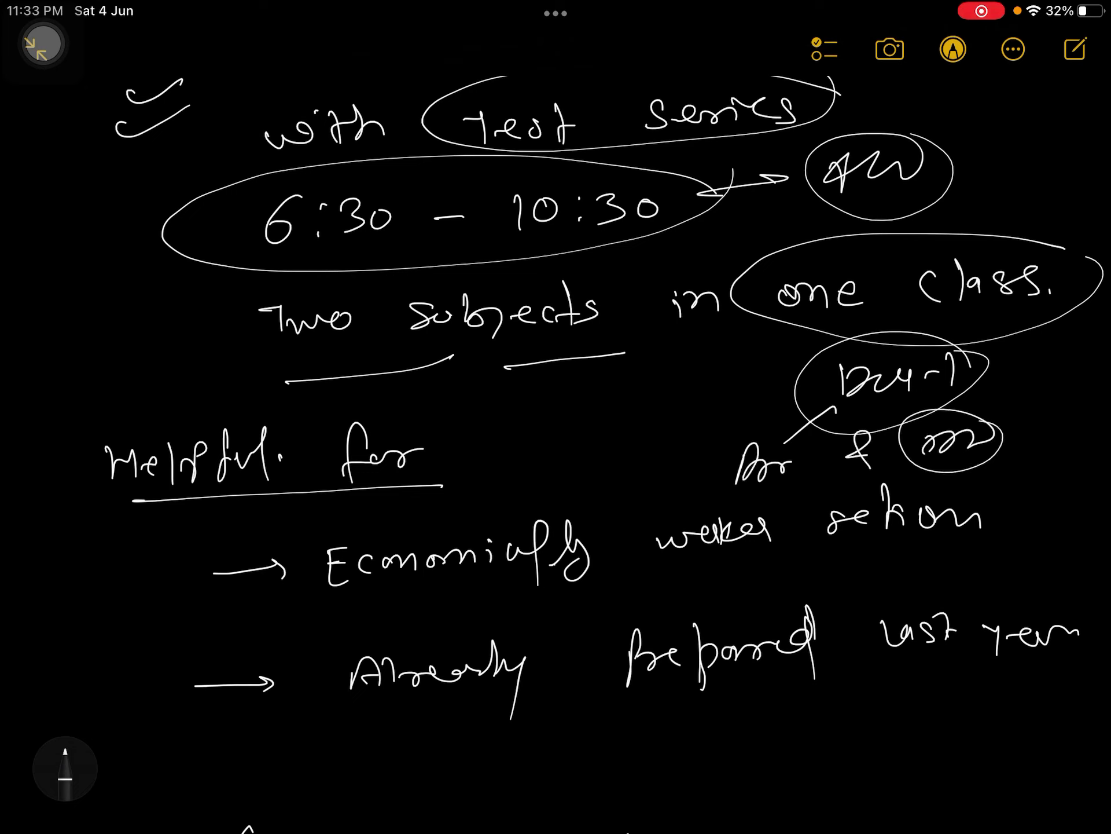
pyautogui.moveTo(782, 434)
pyautogui.mouseDown()
pyautogui.moveTo(817, 486)
pyautogui.moveTo(991, 460)
pyautogui.mouseUp()
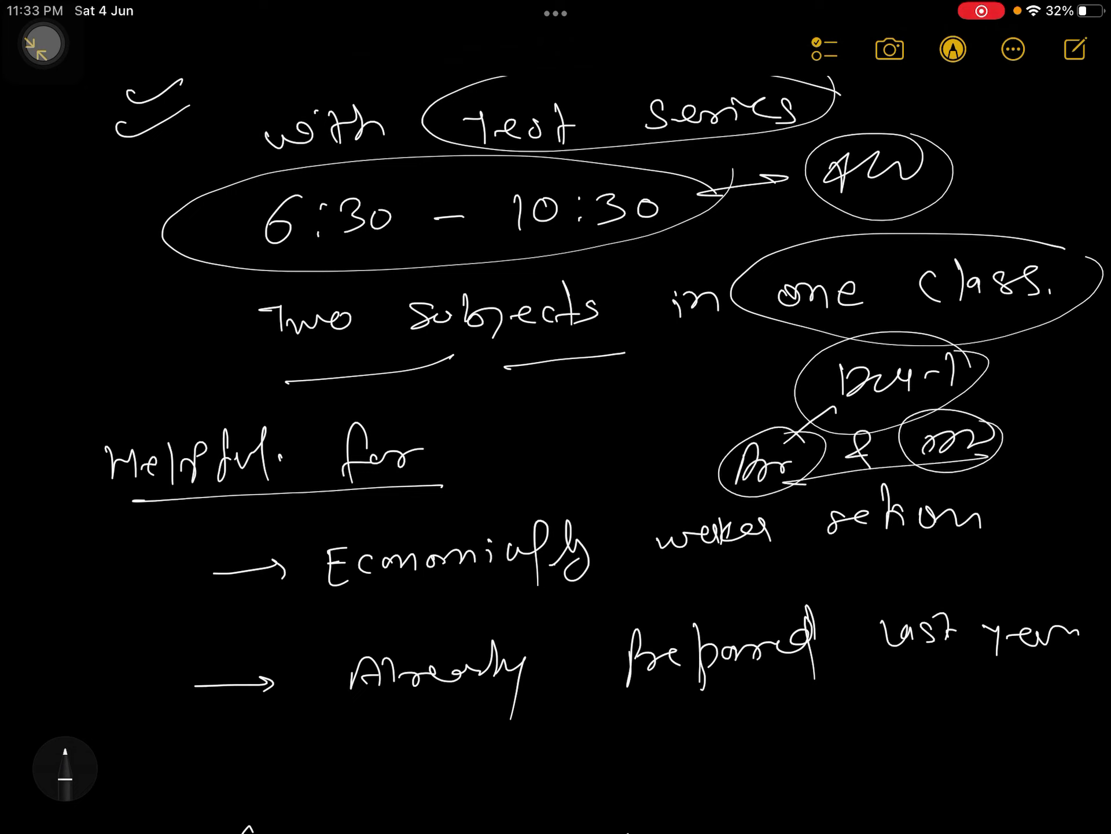
pyautogui.moveTo(643, 460); pyautogui.dragTo(693, 457)
pyautogui.moveTo(1016, 419); pyautogui.dragTo(1063, 408)
pyautogui.scroll(-5, 556, 434)
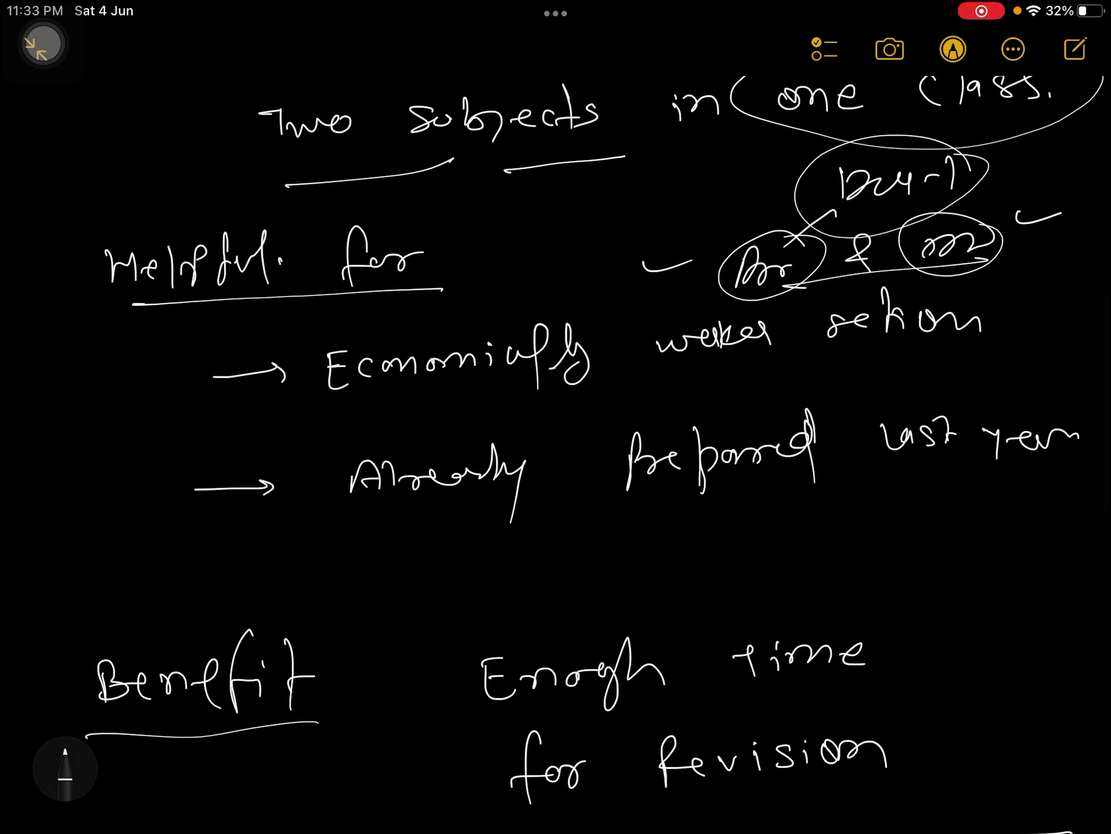
# - Circle Helpful for and draw arrows pointing up to it
pyautogui.moveTo(496, 225); pyautogui.dragTo(521, 209)
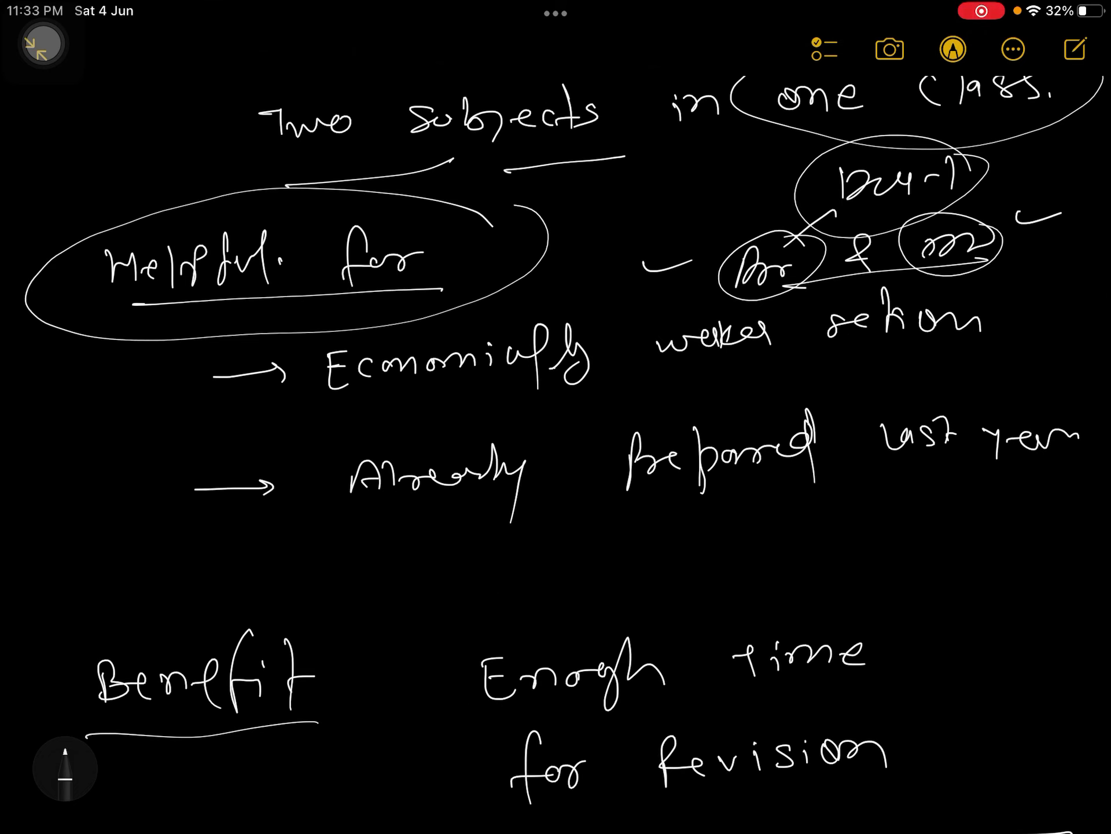
pyautogui.moveTo(90, 372); pyautogui.dragTo(149, 317)
pyautogui.moveTo(135, 380); pyautogui.dragTo(194, 328)
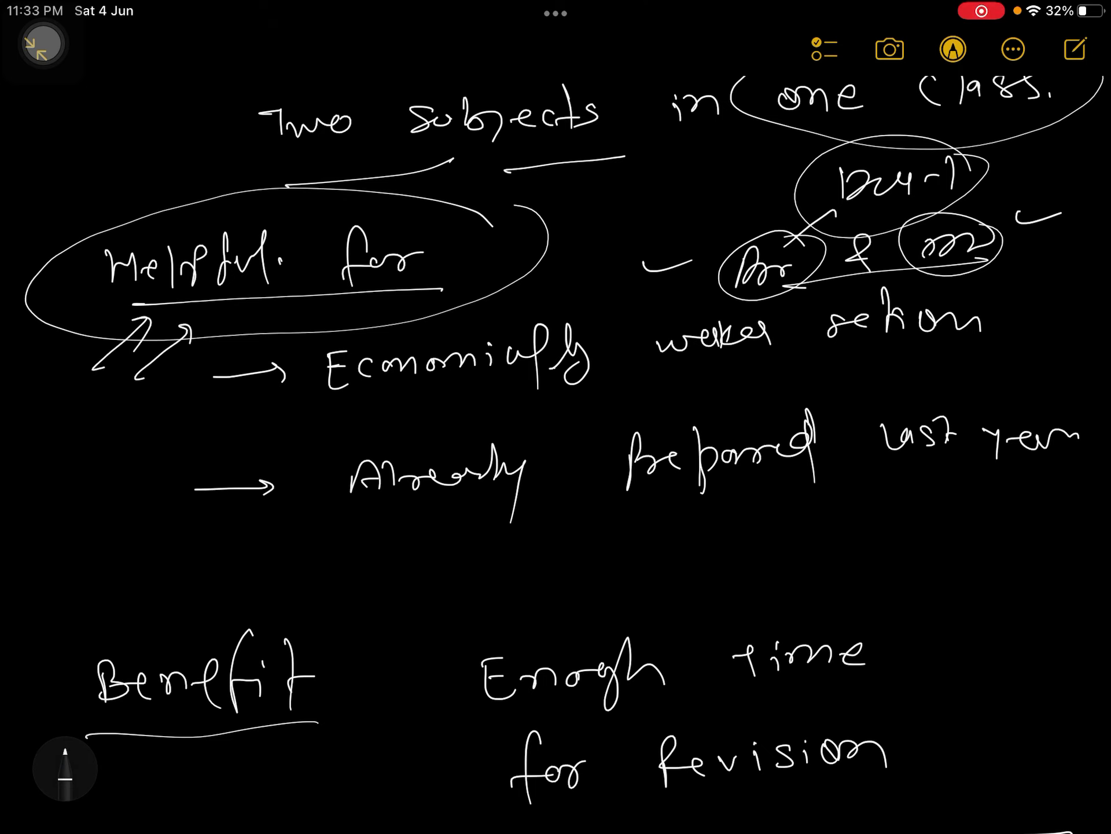
pyautogui.scroll(3, 556, 347)
pyautogui.moveTo(83, 217)
pyautogui.mouseDown()
pyautogui.moveTo(118, 213)
pyautogui.moveTo(118, 244)
pyautogui.mouseUp()
pyautogui.moveTo(94, 195); pyautogui.dragTo(131, 187)
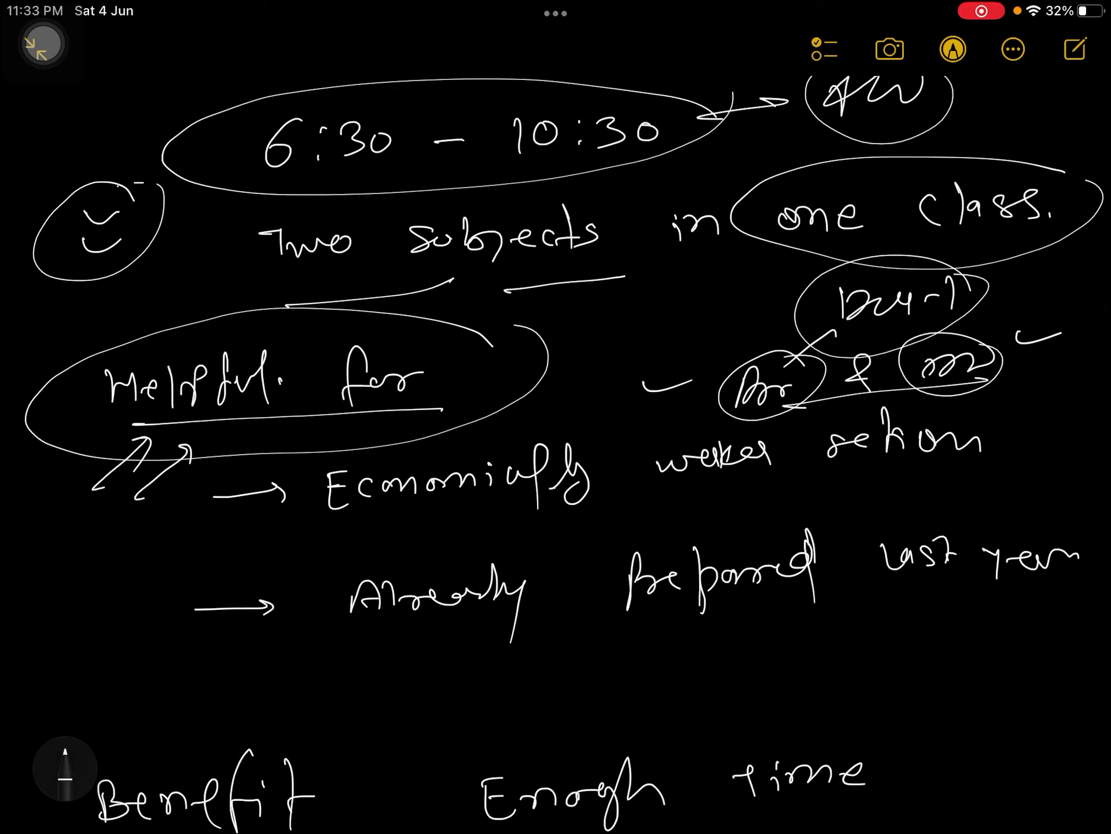
# - Tick Economically, weaker and section, circle section, and add a circled tick by Helpful for
pyautogui.moveTo(409, 517)
pyautogui.mouseDown()
pyautogui.moveTo(405, 526)
pyautogui.moveTo(479, 509)
pyautogui.mouseUp()
pyautogui.moveTo(680, 485); pyautogui.dragTo(721, 492)
pyautogui.moveTo(850, 462); pyautogui.dragTo(899, 473)
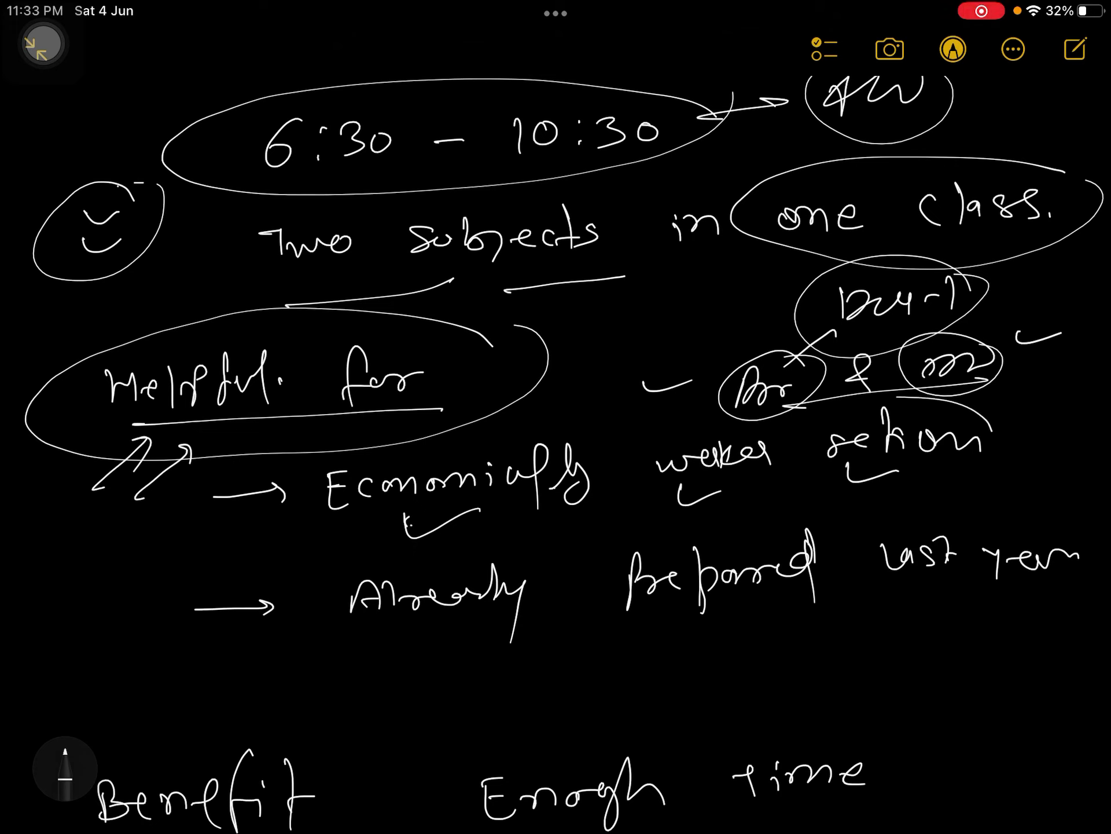
pyautogui.moveTo(903, 409); pyautogui.dragTo(991, 425)
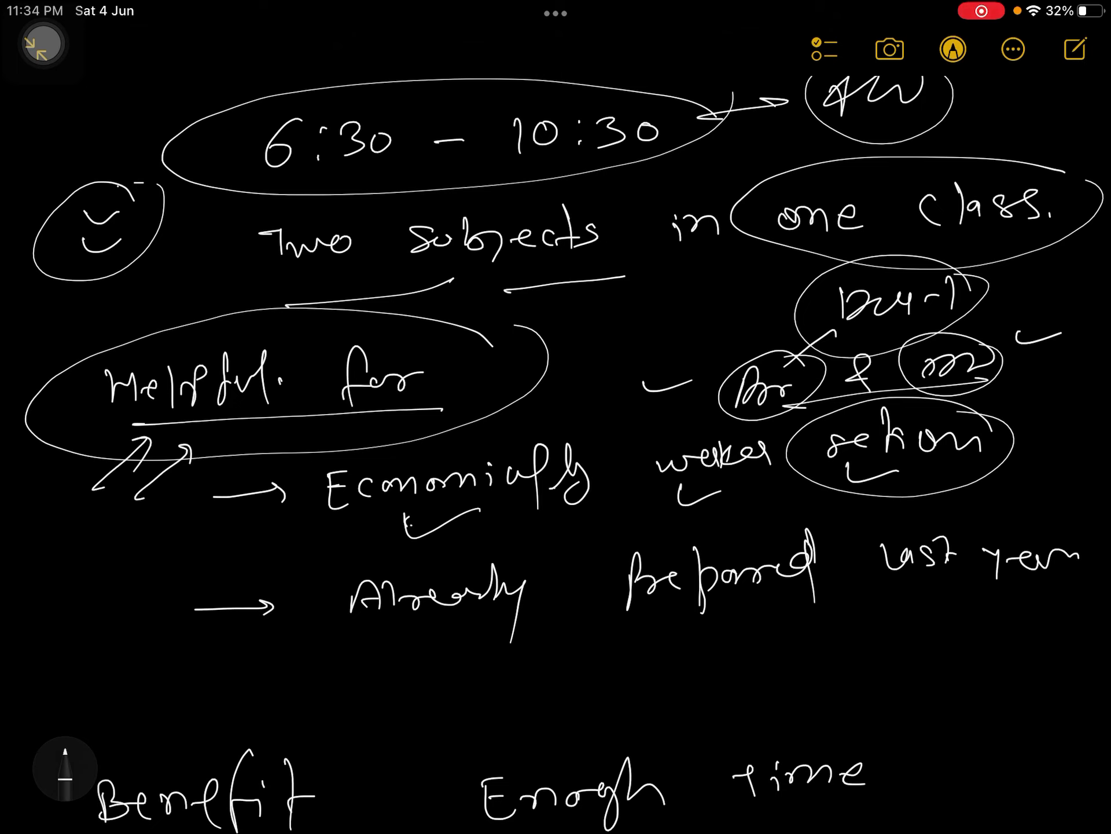
pyautogui.moveTo(591, 356)
pyautogui.mouseDown()
pyautogui.moveTo(635, 350)
pyautogui.moveTo(630, 382)
pyautogui.moveTo(686, 382)
pyautogui.mouseUp()
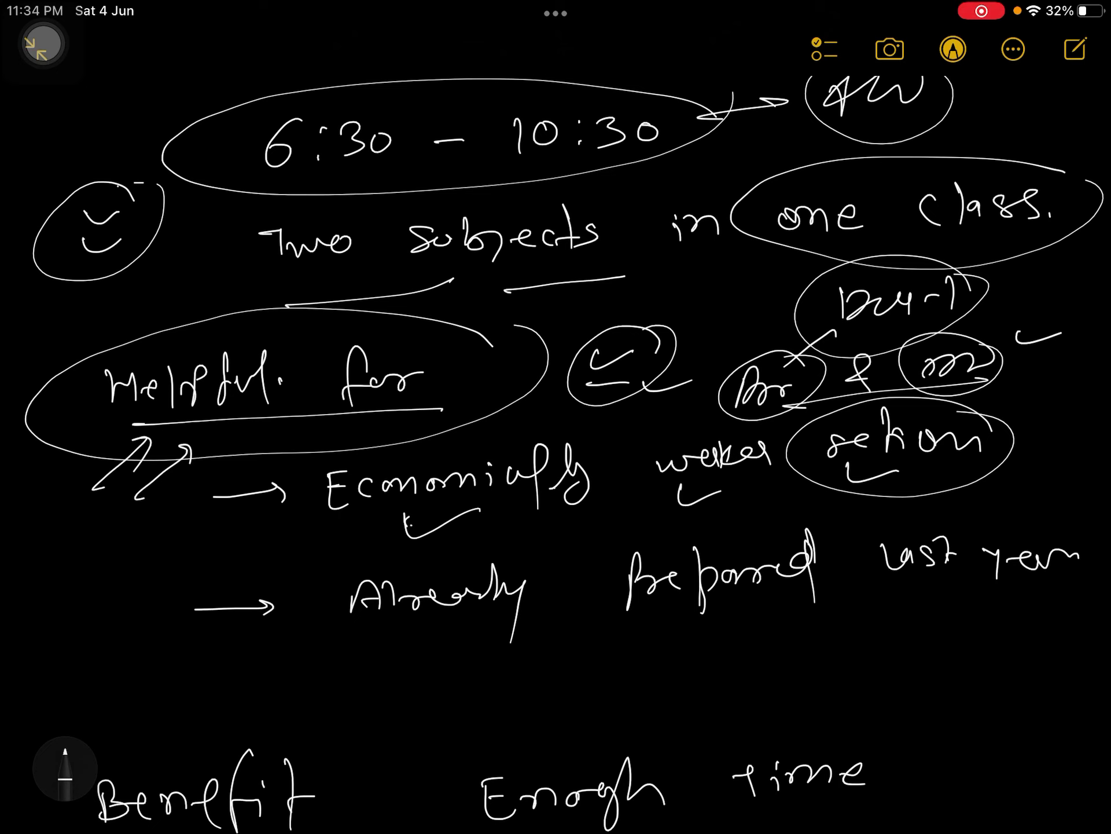
pyautogui.scroll(-3, 556, 434)
# - Underline Already and prepared, circle prepared, and add circled marks below last year
pyautogui.moveTo(345, 517); pyautogui.dragTo(516, 497)
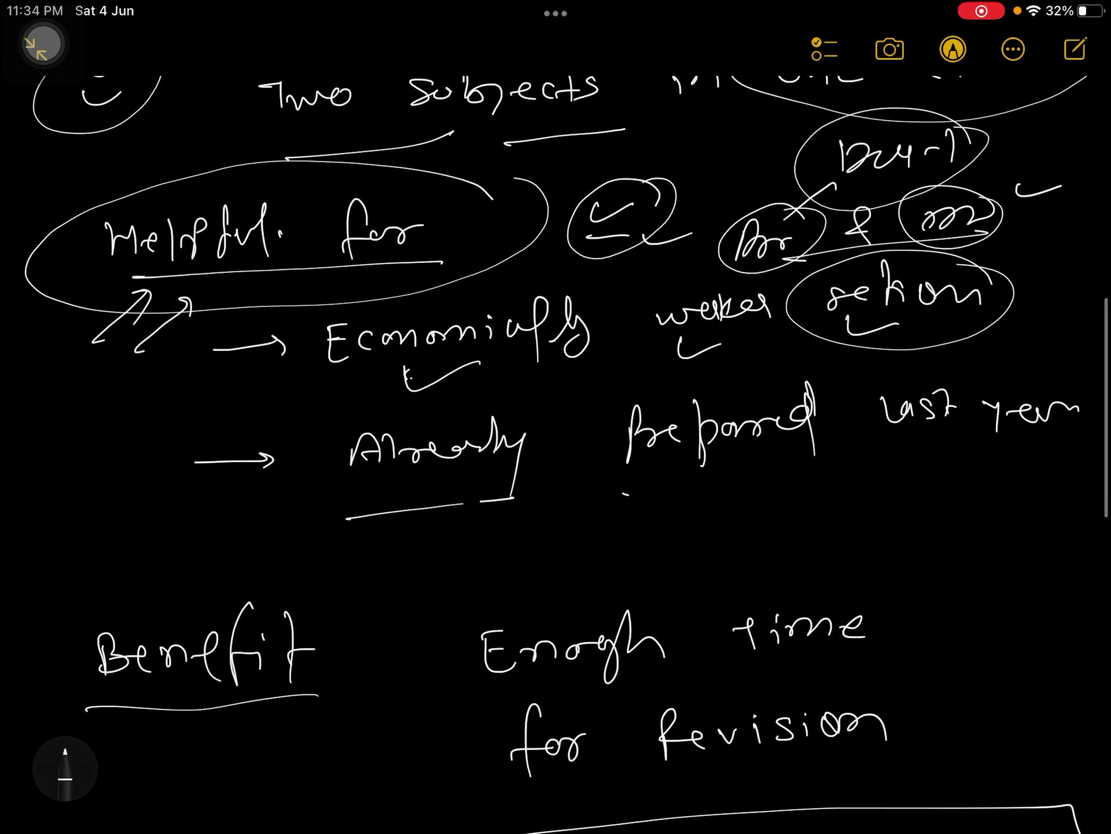
pyautogui.moveTo(622, 492); pyautogui.dragTo(809, 475)
pyautogui.moveTo(712, 371)
pyautogui.mouseDown()
pyautogui.moveTo(834, 434)
pyautogui.moveTo(903, 486)
pyautogui.moveTo(885, 508)
pyautogui.mouseUp()
pyautogui.moveTo(877, 447); pyautogui.dragTo(873, 537)
pyautogui.moveTo(968, 456); pyautogui.dragTo(951, 539)
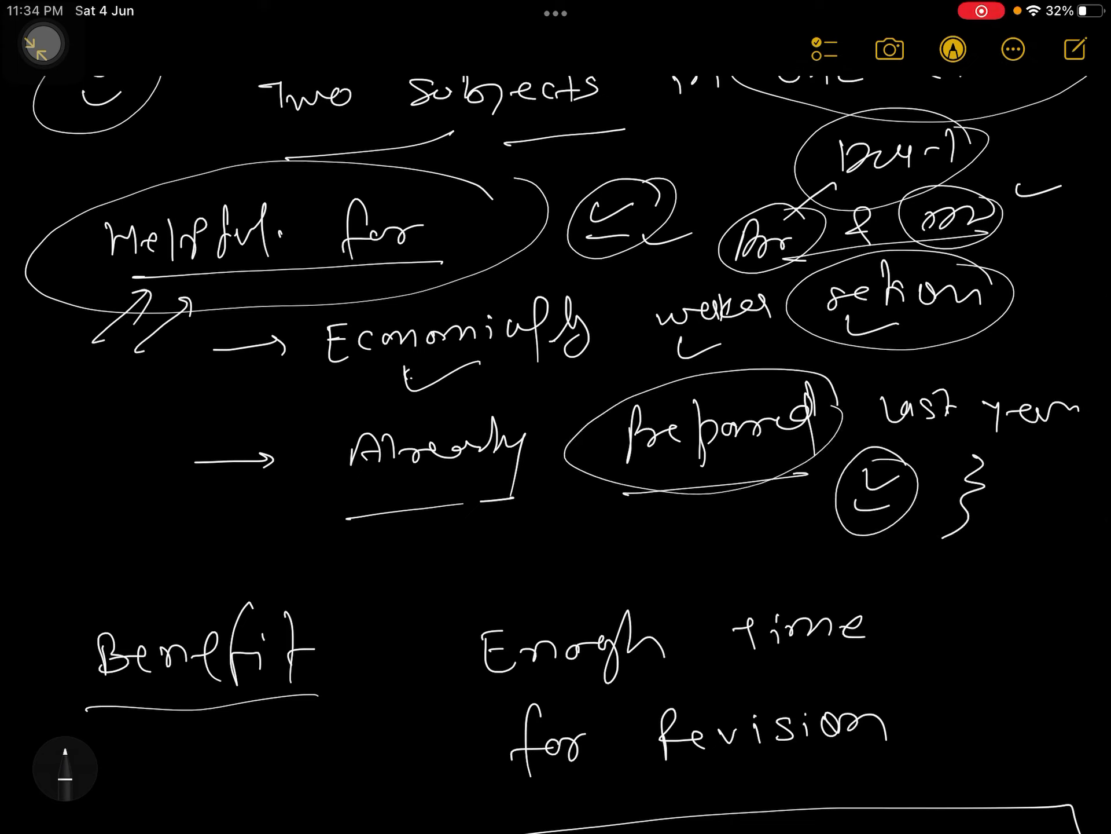
pyautogui.moveTo(999, 468); pyautogui.dragTo(997, 530)
pyautogui.moveTo(982, 443); pyautogui.dragTo(991, 565)
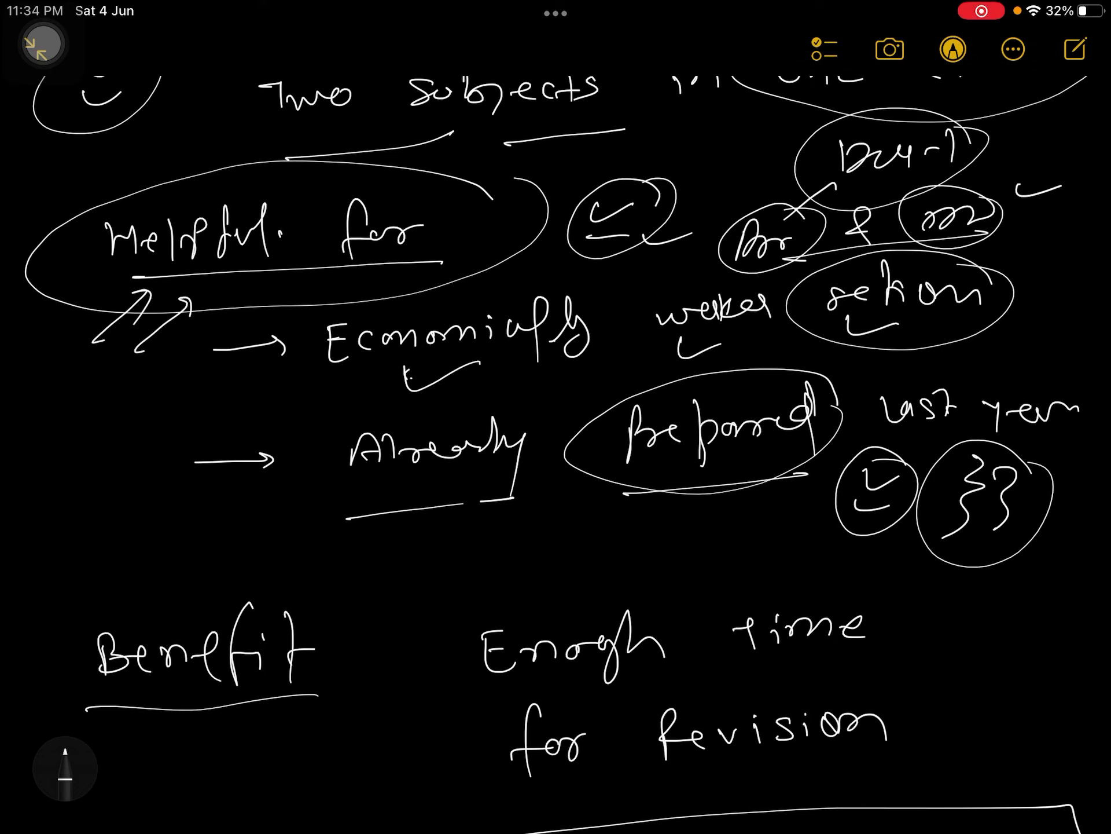
# - Loop from prepared around the Helpful for bubble, and add a circled tick with a leftward arrow
pyautogui.moveTo(677, 487)
pyautogui.mouseDown()
pyautogui.moveTo(339, 521)
pyautogui.moveTo(218, 304)
pyautogui.moveTo(235, 313)
pyautogui.mouseUp()
pyautogui.moveTo(495, 187)
pyautogui.mouseDown()
pyautogui.moveTo(165, 174)
pyautogui.moveTo(4, 252)
pyautogui.mouseUp()
pyautogui.moveTo(4, 296); pyautogui.dragTo(499, 261)
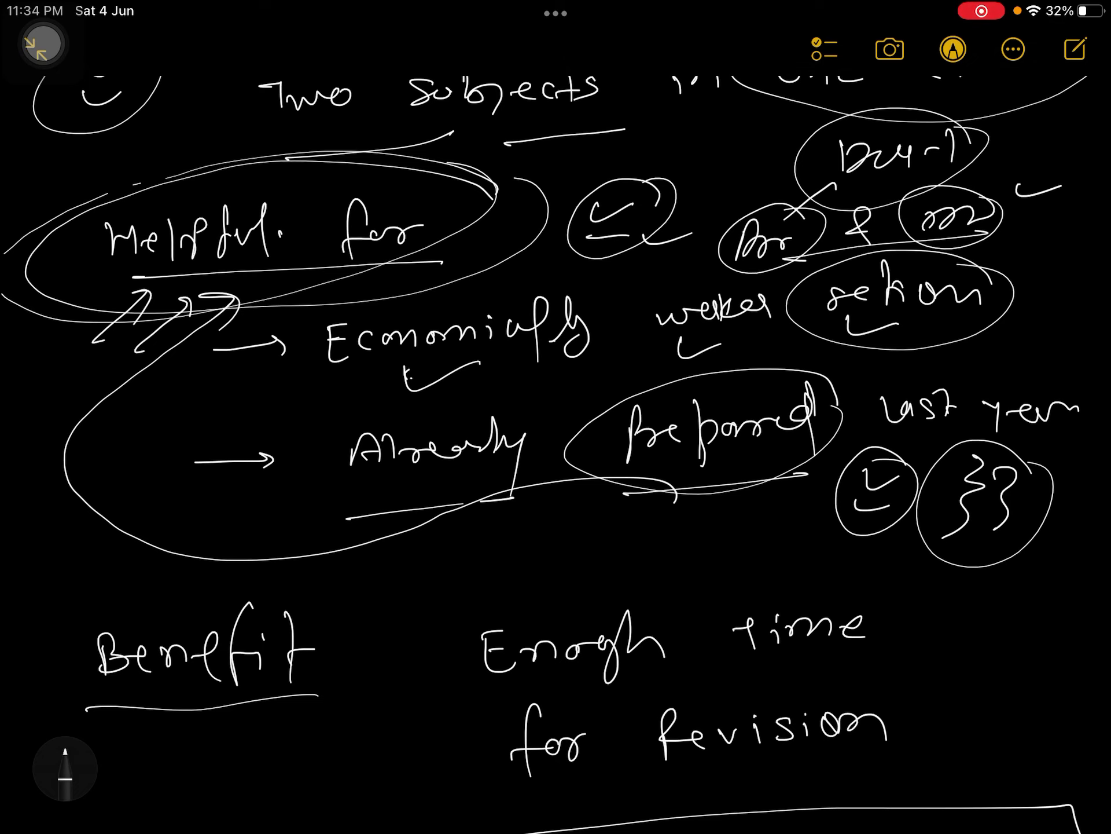
pyautogui.scroll(-4, 556, 434)
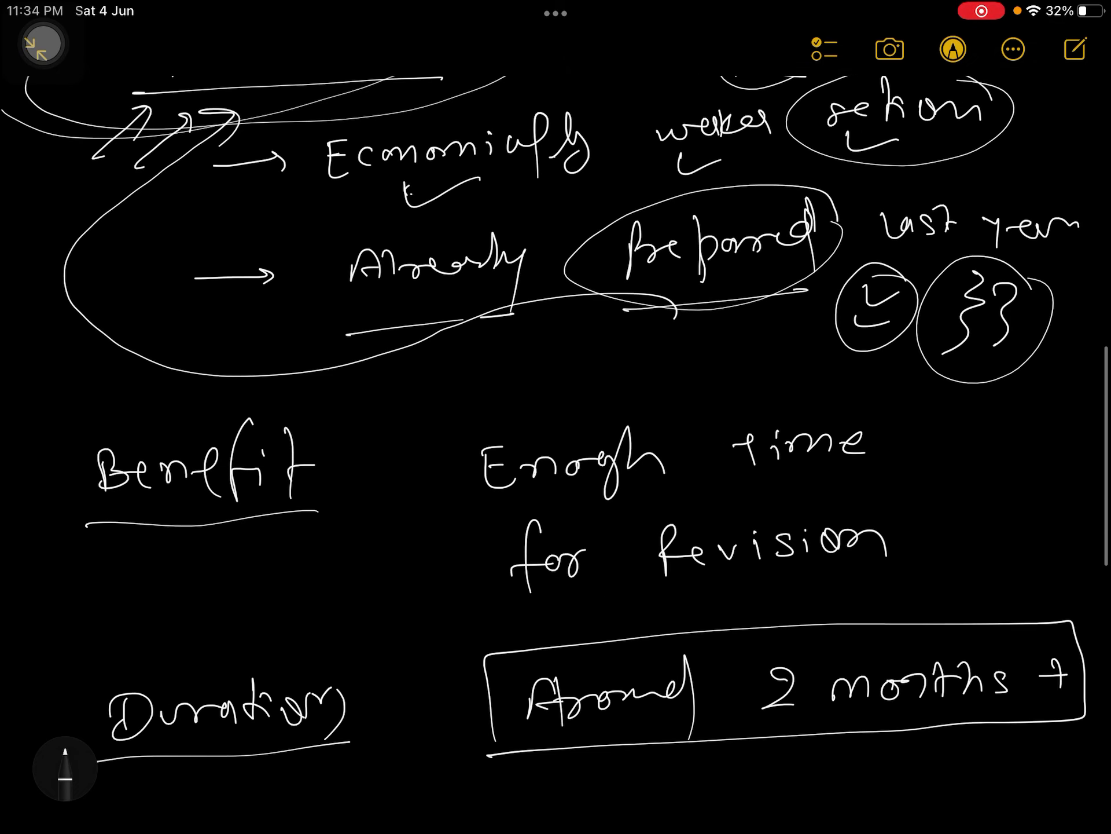
pyautogui.moveTo(959, 408)
pyautogui.mouseDown()
pyautogui.moveTo(986, 421)
pyautogui.moveTo(986, 449)
pyautogui.mouseUp()
pyautogui.moveTo(973, 386); pyautogui.dragTo(781, 361)
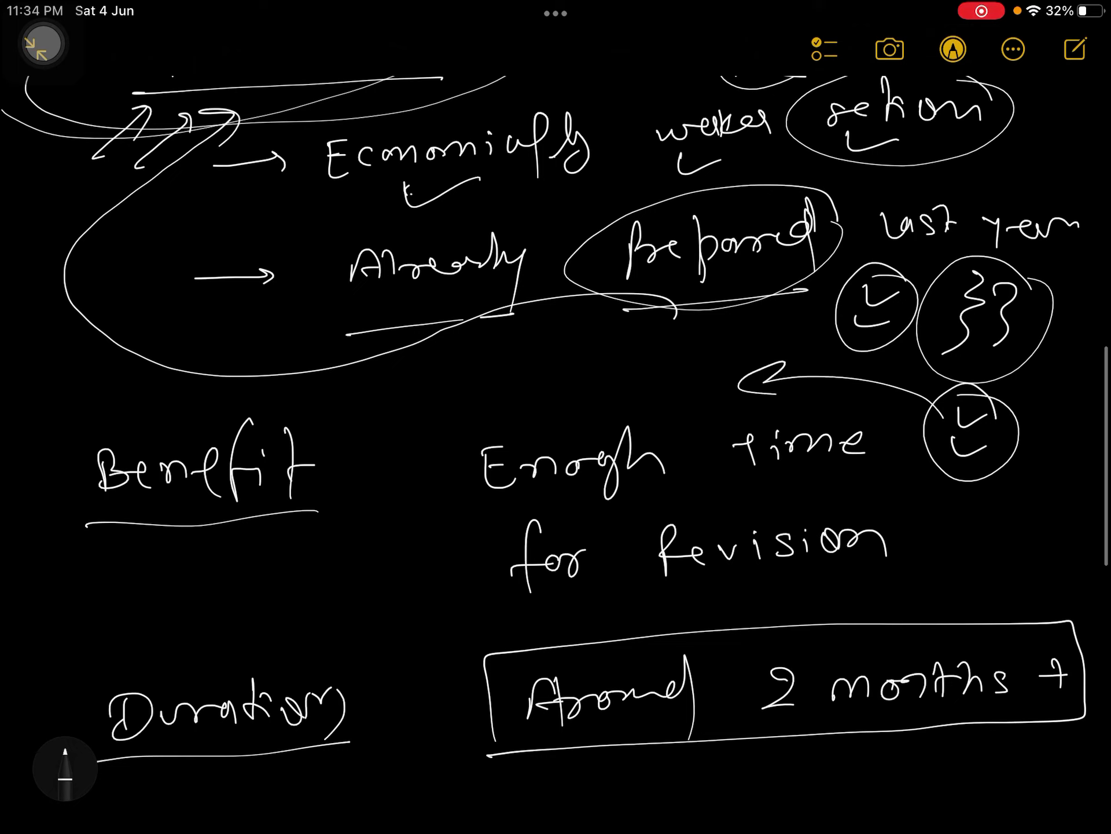
# - Add circled ticks and a short circled note below Already and prepared
pyautogui.moveTo(430, 374)
pyautogui.mouseDown()
pyautogui.moveTo(452, 383)
pyautogui.moveTo(499, 348)
pyautogui.mouseUp()
pyautogui.moveTo(547, 338)
pyautogui.mouseDown()
pyautogui.moveTo(549, 378)
pyautogui.moveTo(622, 368)
pyautogui.mouseUp()
pyautogui.moveTo(634, 335)
pyautogui.mouseDown()
pyautogui.moveTo(655, 364)
pyautogui.moveTo(608, 399)
pyautogui.mouseUp()
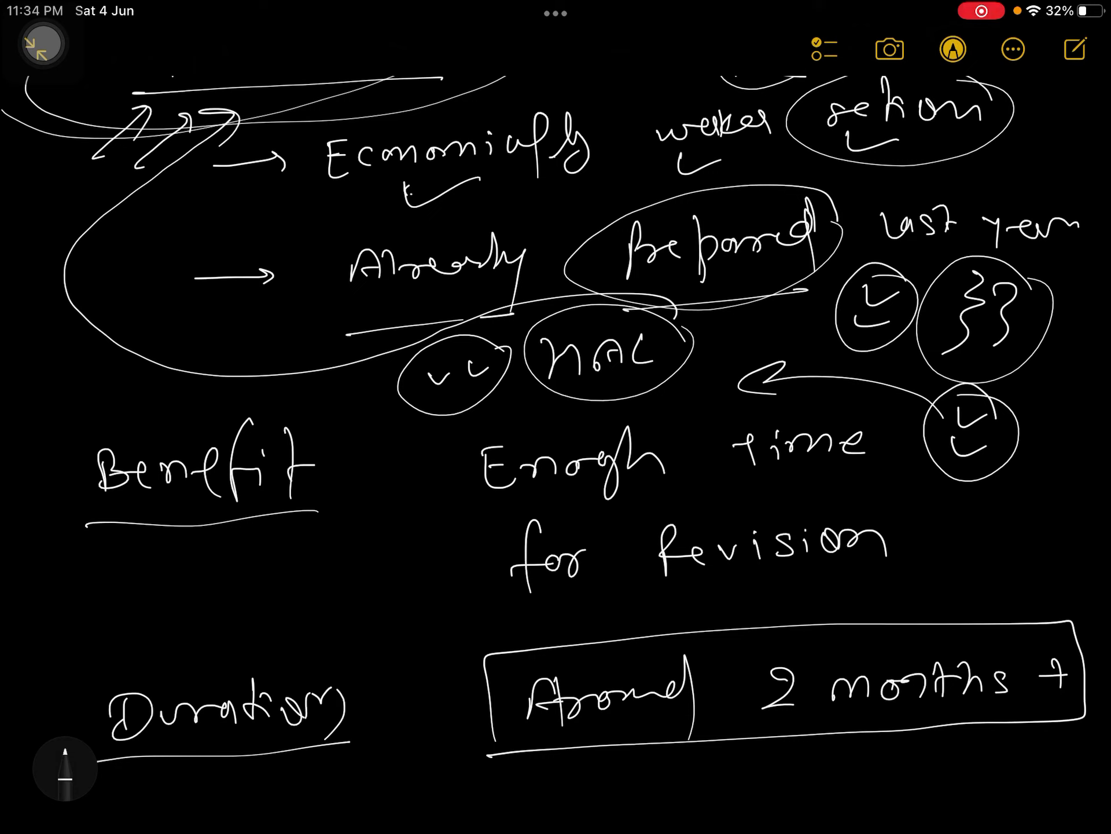
pyautogui.moveTo(695, 343)
pyautogui.mouseDown()
pyautogui.moveTo(721, 335)
pyautogui.moveTo(734, 356)
pyautogui.mouseUp()
pyautogui.moveTo(712, 312); pyautogui.dragTo(747, 391)
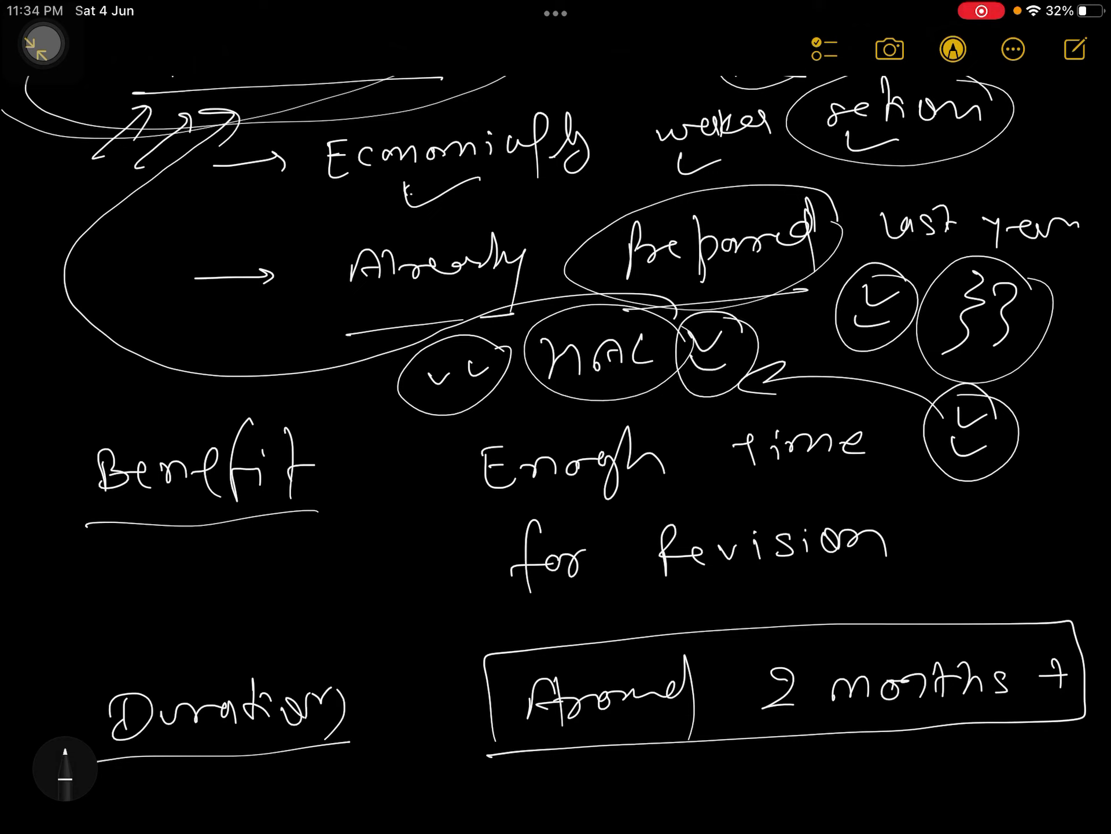
# - Draw a row of three circled ticks at the far left
pyautogui.moveTo(96, 339)
pyautogui.mouseDown()
pyautogui.moveTo(131, 330)
pyautogui.moveTo(156, 391)
pyautogui.mouseUp()
pyautogui.moveTo(204, 334); pyautogui.dragTo(228, 328)
pyautogui.moveTo(202, 358); pyautogui.dragTo(230, 355)
pyautogui.moveTo(191, 317)
pyautogui.mouseDown()
pyautogui.moveTo(252, 391)
pyautogui.moveTo(256, 360)
pyautogui.moveTo(315, 308)
pyautogui.moveTo(317, 332)
pyautogui.mouseUp()
pyautogui.moveTo(260, 313); pyautogui.dragTo(334, 365)
pyautogui.scroll(-5, 557, 435)
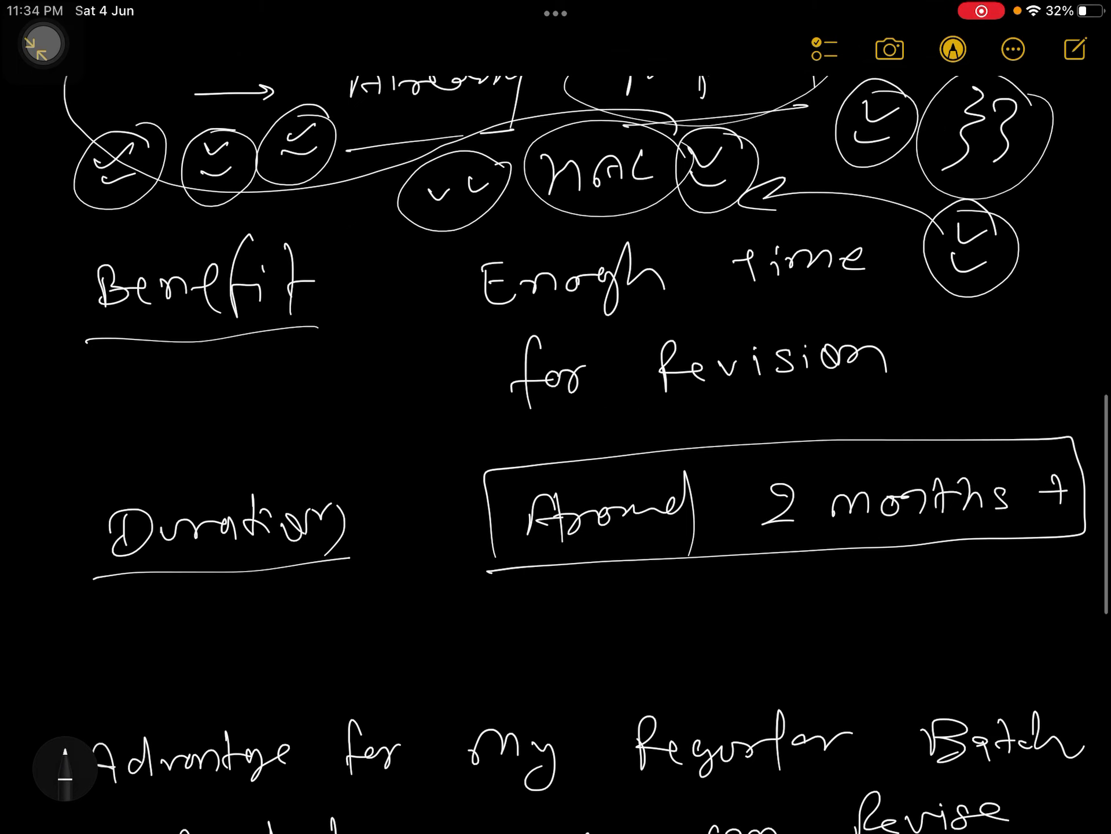
# - Circle the Benefit heading and add a small circled mark below it
pyautogui.moveTo(122, 391)
pyautogui.mouseDown()
pyautogui.moveTo(148, 395)
pyautogui.moveTo(118, 390)
pyautogui.mouseUp()
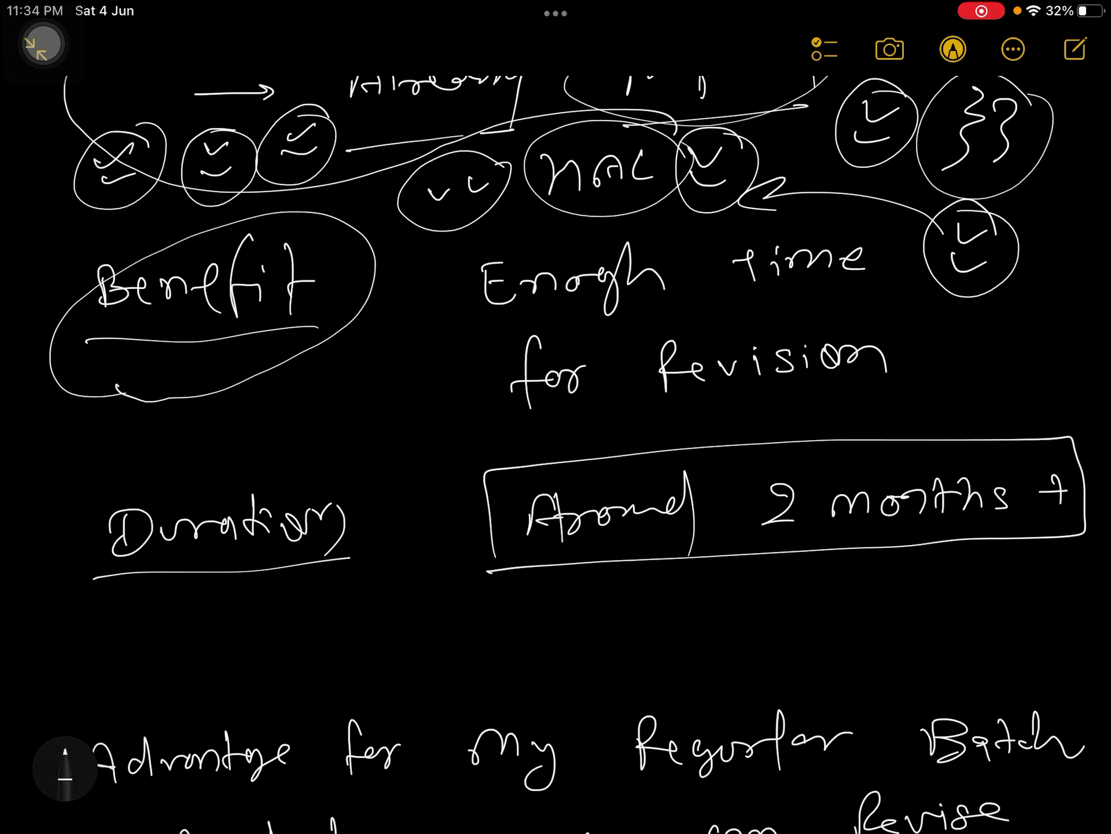
pyautogui.moveTo(206, 415); pyautogui.dragTo(255, 395)
pyautogui.moveTo(253, 375); pyautogui.dragTo(260, 378)
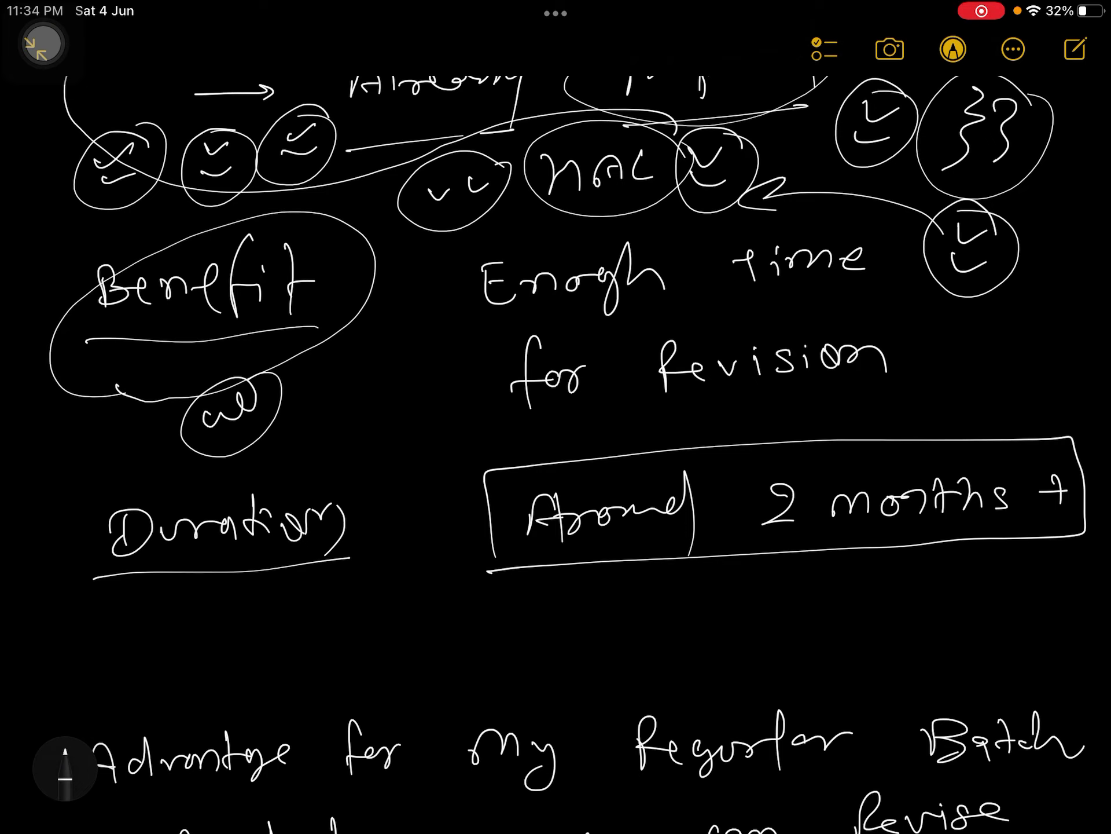
pyautogui.scroll(-15, 556, 434)
pyautogui.scroll(1, 555, 434)
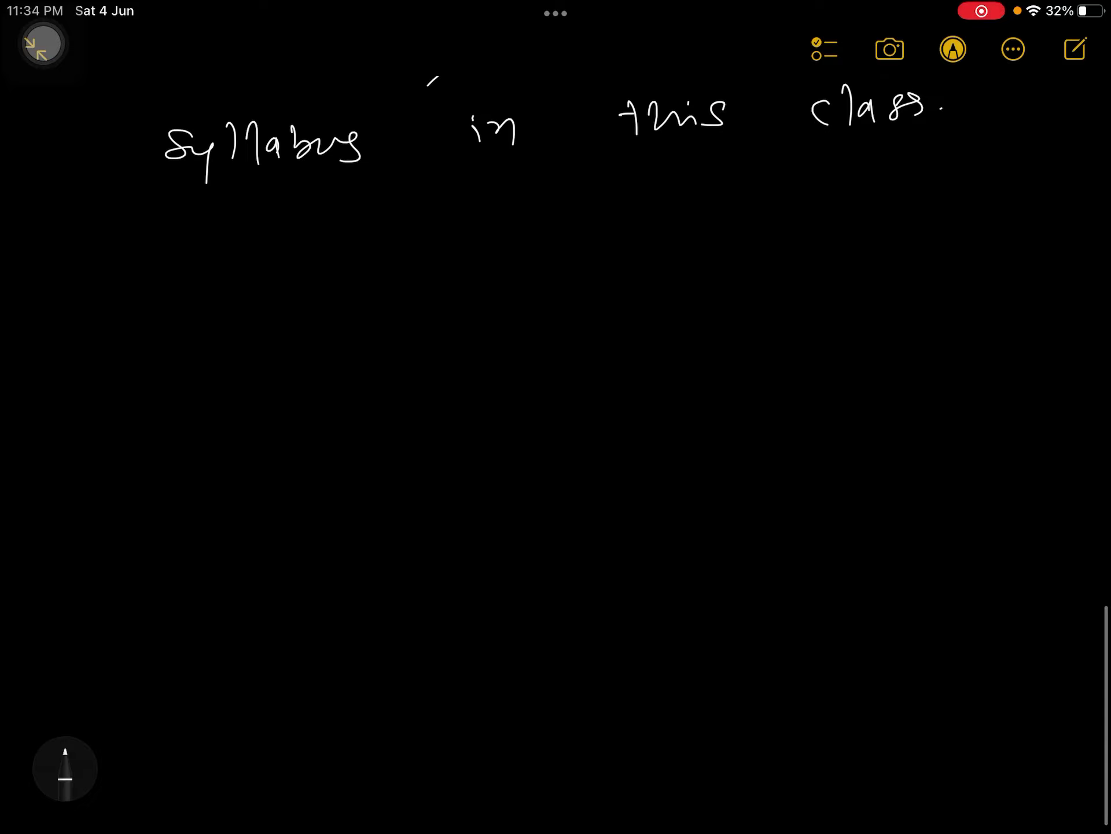
# - Write and circle the Du and Mi labels, then enclose both in a large ellipse
pyautogui.moveTo(686, 356)
pyautogui.mouseDown()
pyautogui.moveTo(713, 390)
pyautogui.moveTo(825, 330)
pyautogui.moveTo(869, 335)
pyautogui.mouseUp()
pyautogui.moveTo(890, 326)
pyautogui.mouseDown()
pyautogui.moveTo(834, 392)
pyautogui.moveTo(899, 313)
pyautogui.mouseUp()
pyautogui.moveTo(782, 330); pyautogui.dragTo(786, 348)
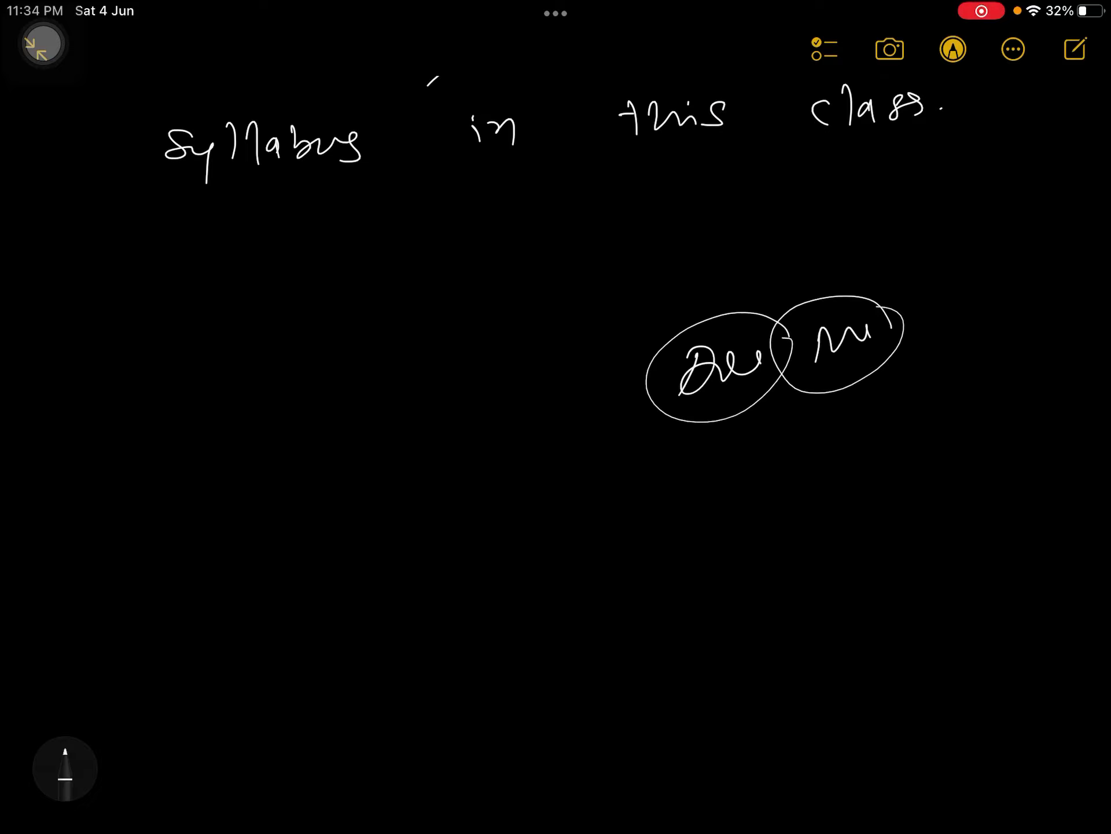
pyautogui.moveTo(833, 413); pyautogui.dragTo(816, 447)
pyautogui.moveTo(938, 347); pyautogui.dragTo(942, 365)
pyautogui.scroll(8, 556, 416)
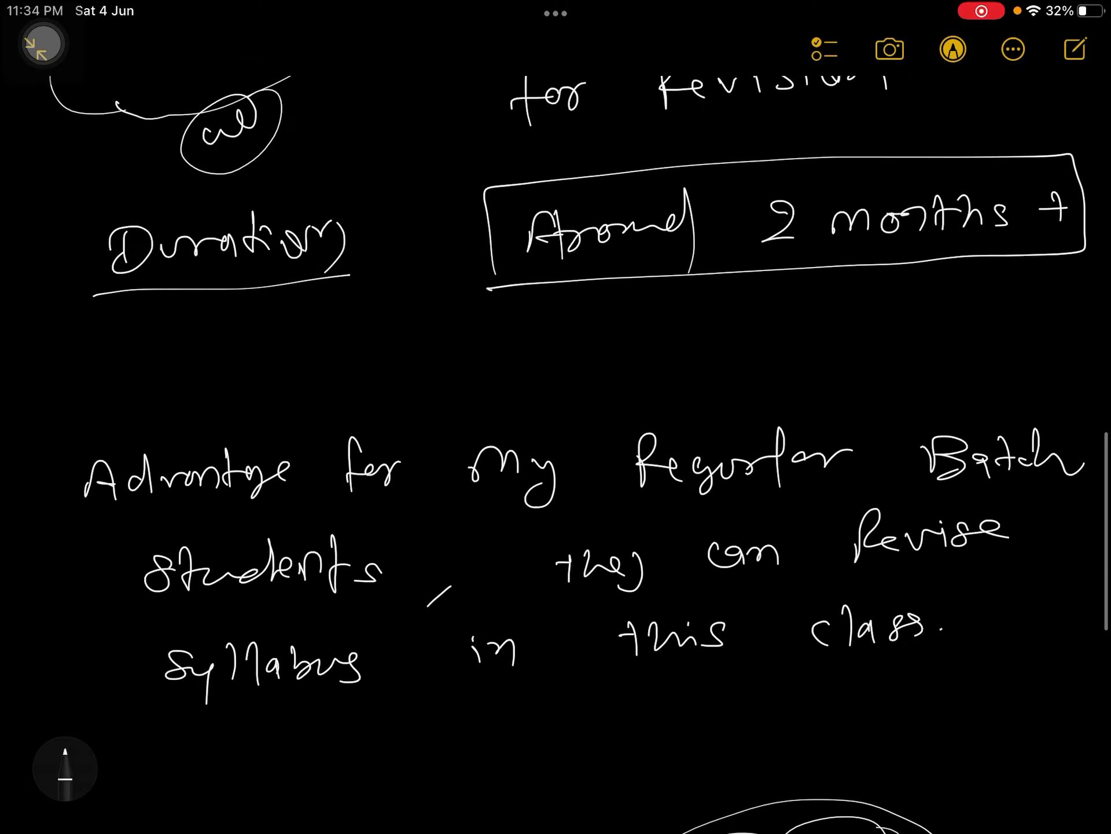
pyautogui.scroll(4, 555, 417)
pyautogui.scroll(-2, 556, 417)
pyautogui.scroll(-2, 556, 417)
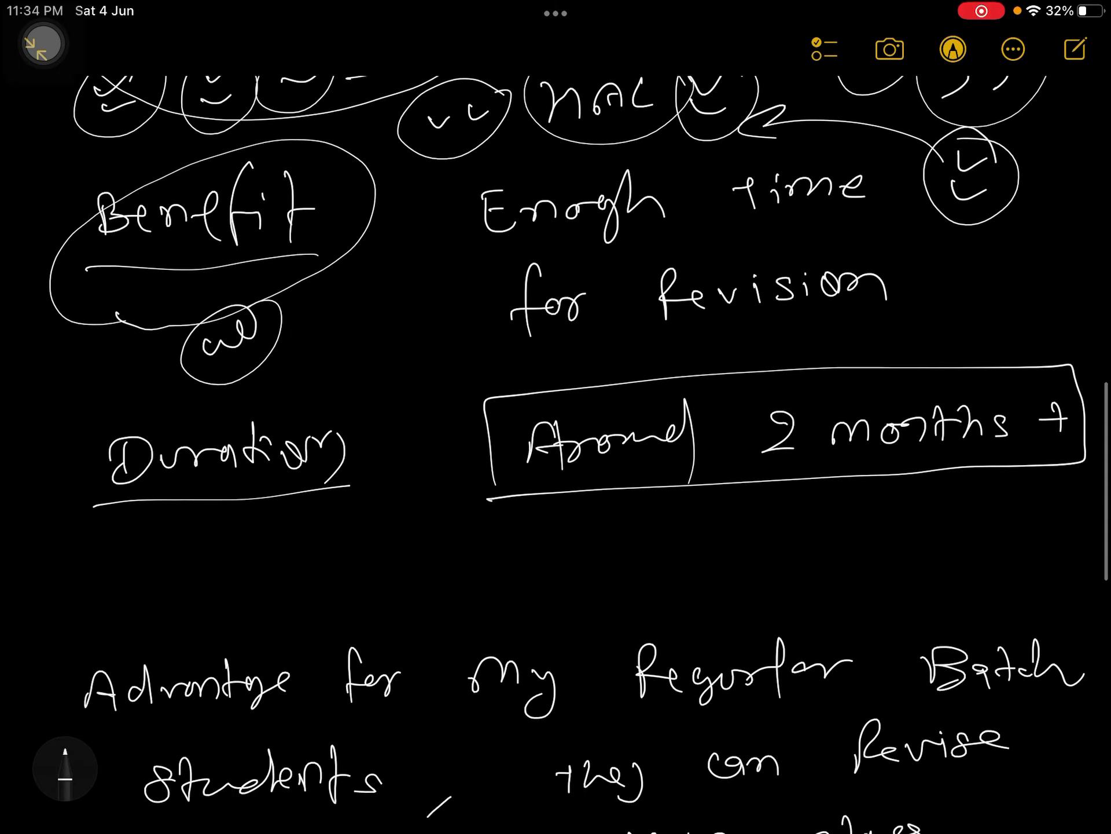
pyautogui.scroll(-8, 556, 417)
# - Draw two ticks at the left, write letters below them, and add a long diagonal line
pyautogui.moveTo(132, 326); pyautogui.dragTo(278, 291)
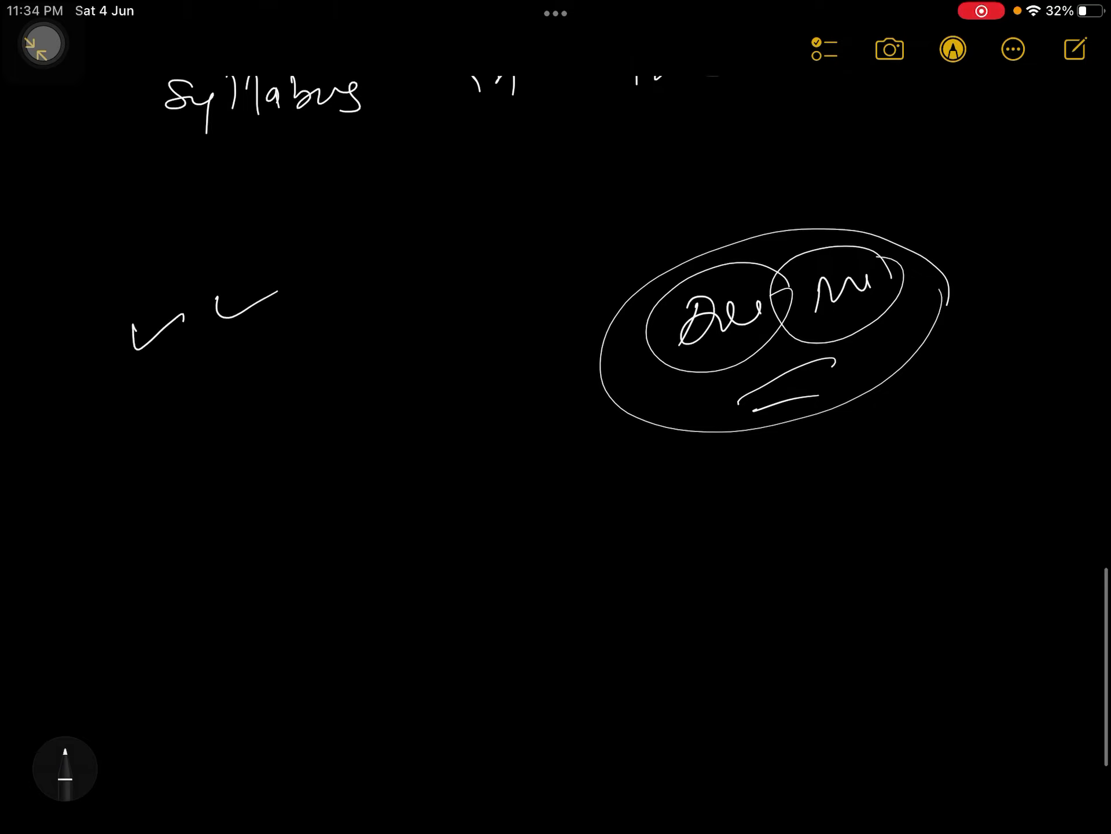
pyautogui.moveTo(158, 434); pyautogui.dragTo(227, 400)
pyautogui.moveTo(297, 356); pyautogui.dragTo(369, 330)
pyautogui.moveTo(417, 307); pyautogui.dragTo(462, 287)
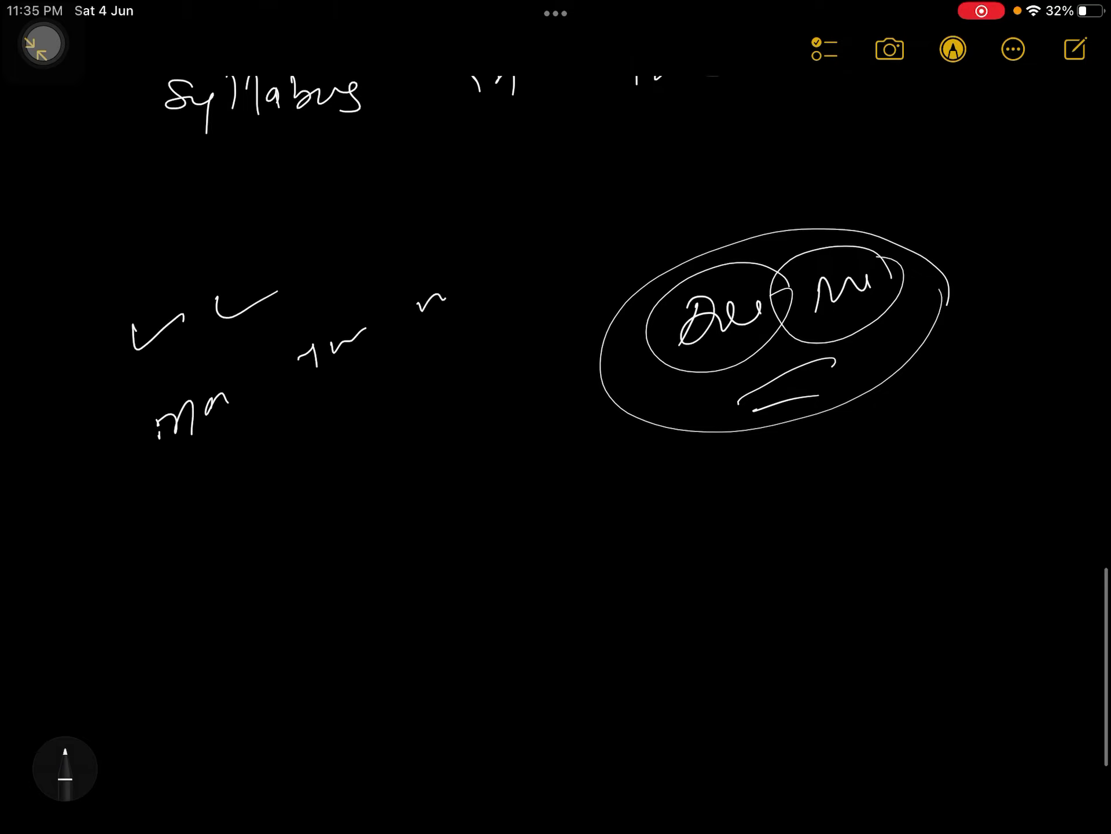
pyautogui.moveTo(428, 357); pyautogui.dragTo(176, 491)
# - Add a circled scribble, a circled tick, and an arrow above the big ellipse
pyautogui.moveTo(588, 222); pyautogui.dragTo(632, 209)
pyautogui.moveTo(643, 182)
pyautogui.mouseDown()
pyautogui.moveTo(668, 215)
pyautogui.moveTo(555, 243)
pyautogui.mouseUp()
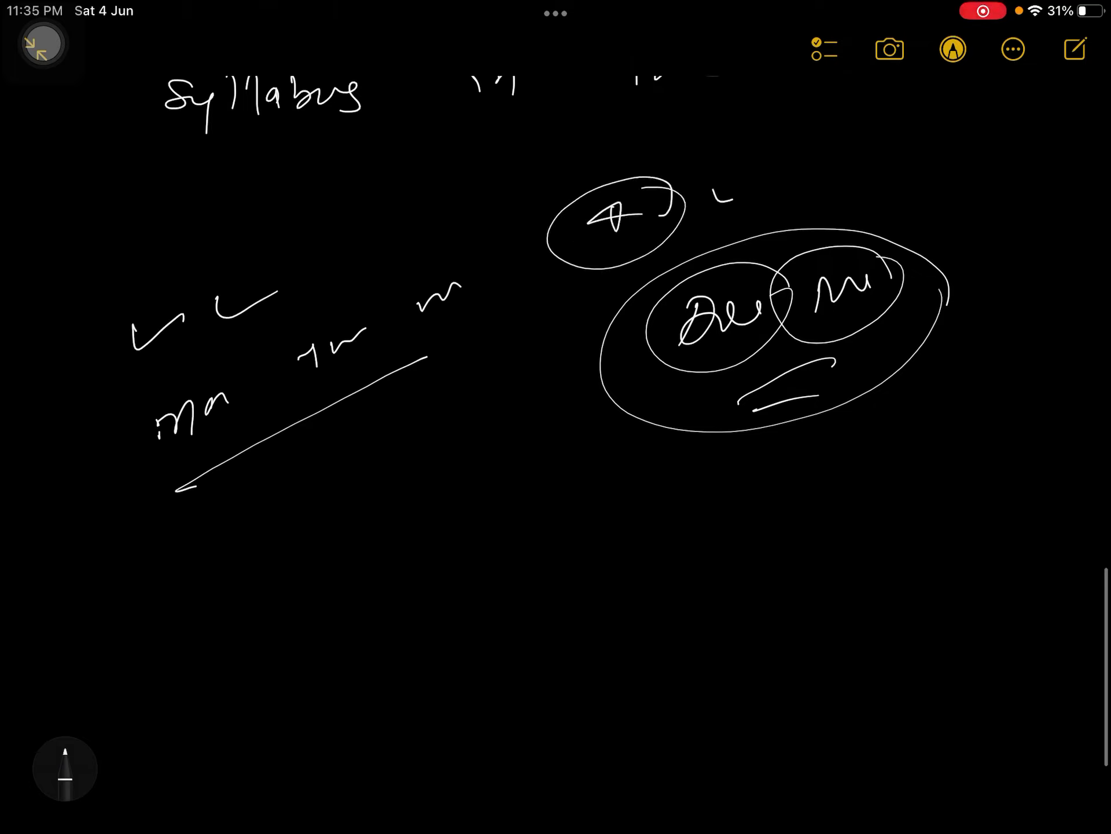
pyautogui.moveTo(712, 195); pyautogui.dragTo(753, 208)
pyautogui.moveTo(730, 171)
pyautogui.mouseDown()
pyautogui.moveTo(764, 226)
pyautogui.moveTo(768, 183)
pyautogui.mouseUp()
pyautogui.moveTo(872, 159); pyautogui.dragTo(777, 178)
pyautogui.moveTo(812, 195); pyautogui.dragTo(866, 179)
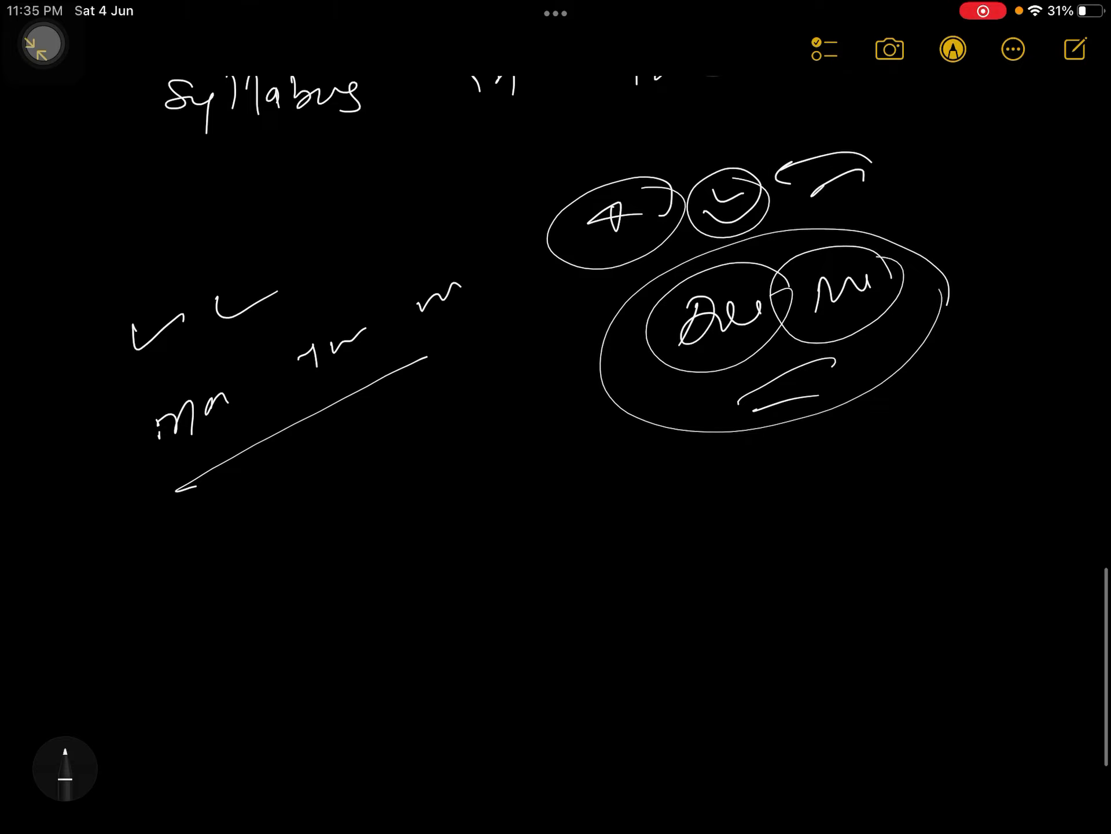
pyautogui.scroll(5, 555, 434)
pyautogui.scroll(-2, 556, 434)
pyautogui.moveTo(977, 213)
pyautogui.mouseDown()
pyautogui.moveTo(964, 265)
pyautogui.moveTo(1066, 239)
pyautogui.moveTo(990, 308)
pyautogui.mouseUp()
pyautogui.moveTo(1051, 192); pyautogui.dragTo(1000, 304)
pyautogui.scroll(8, 555, 435)
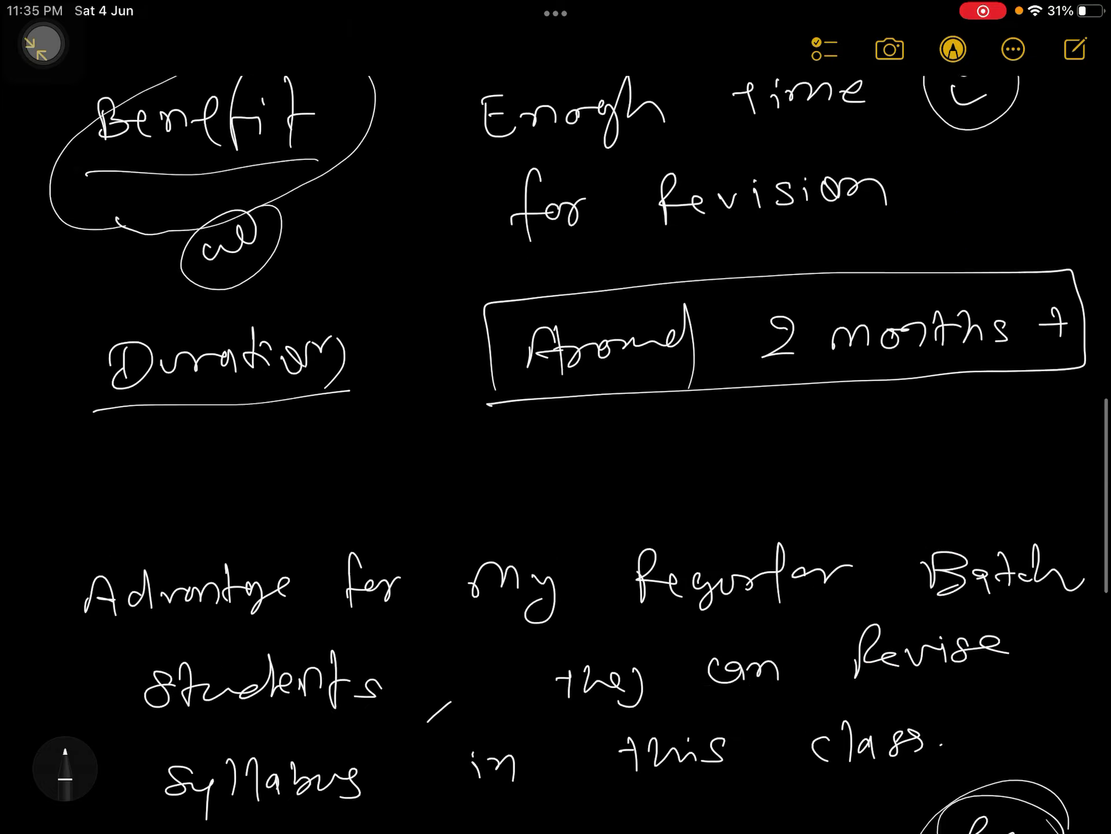
pyautogui.scroll(5, 556, 434)
pyautogui.scroll(5, 556, 435)
pyautogui.scroll(5, 556, 435)
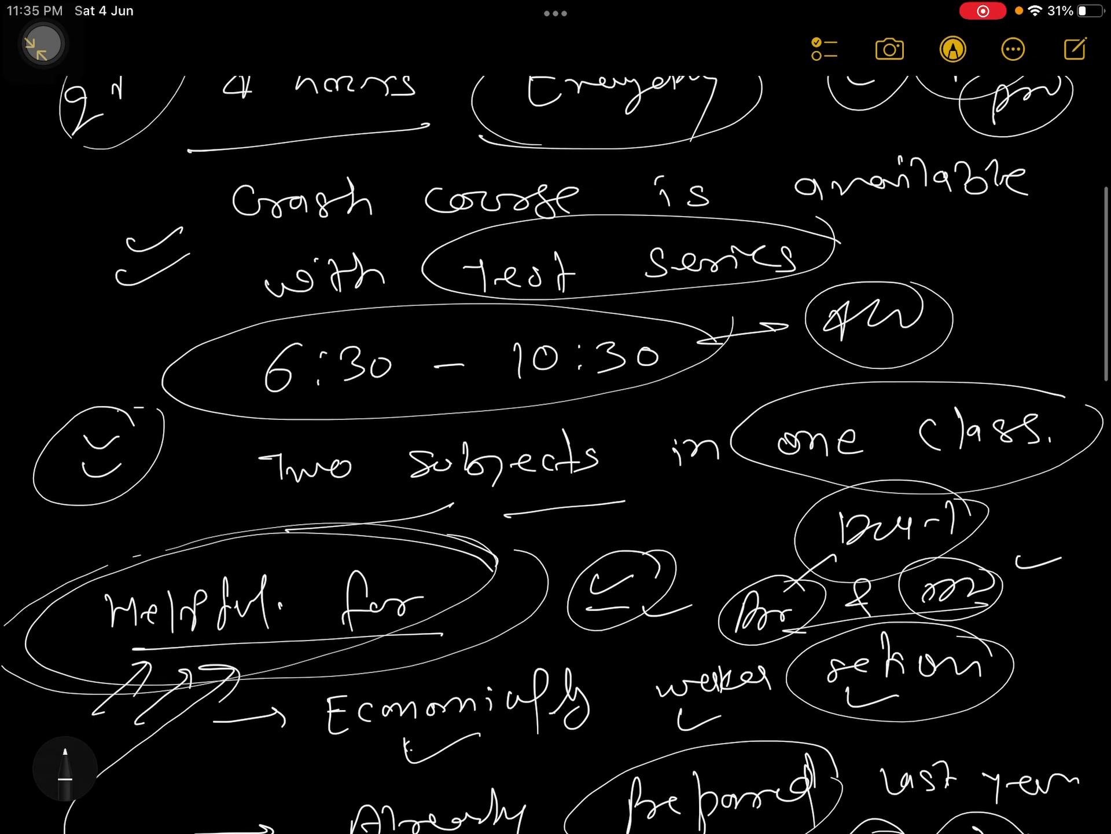
pyautogui.scroll(3, 556, 434)
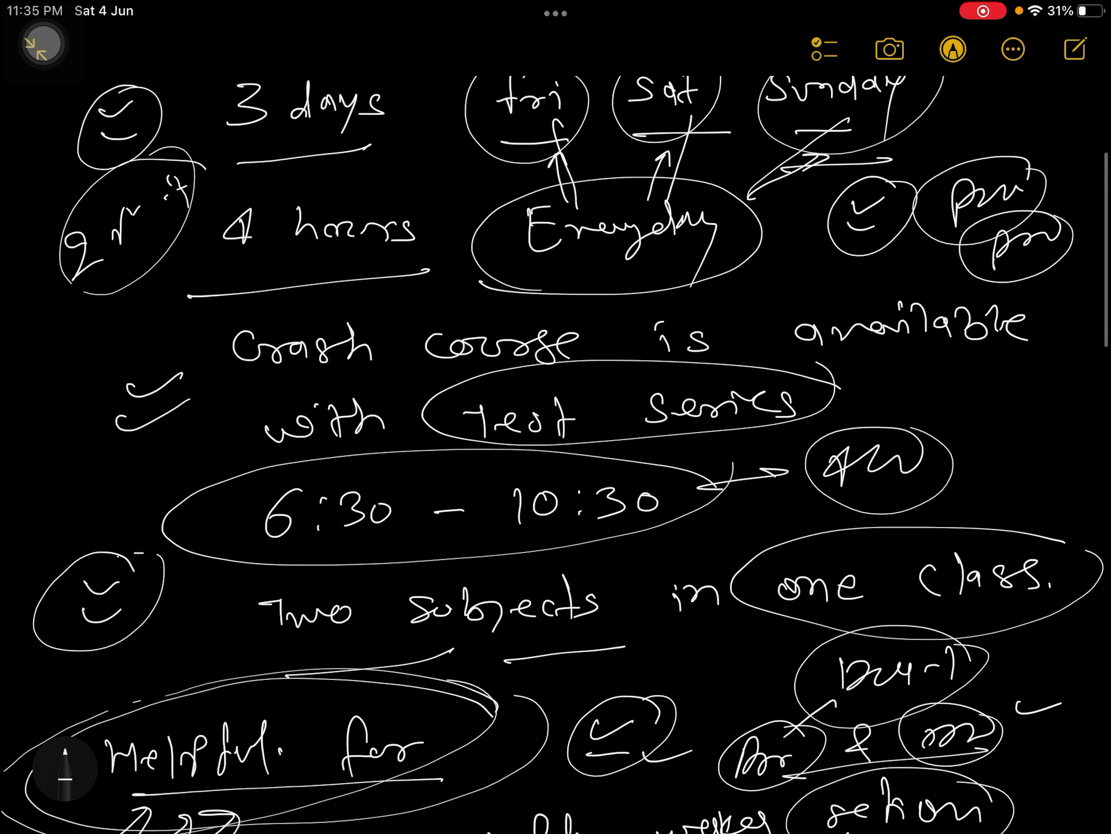
pyautogui.scroll(-5, 556, 435)
pyautogui.scroll(-4, 556, 434)
pyautogui.scroll(-4, 556, 434)
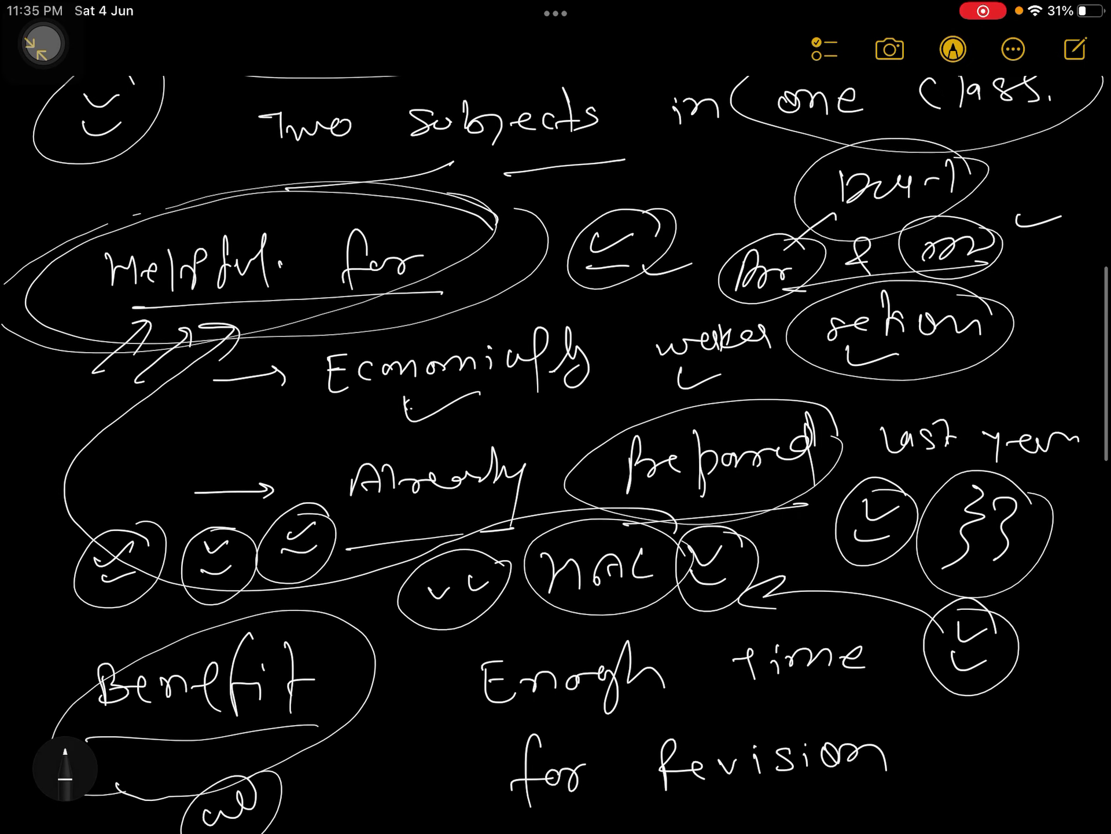
pyautogui.scroll(-5, 556, 435)
pyautogui.scroll(-5, 557, 435)
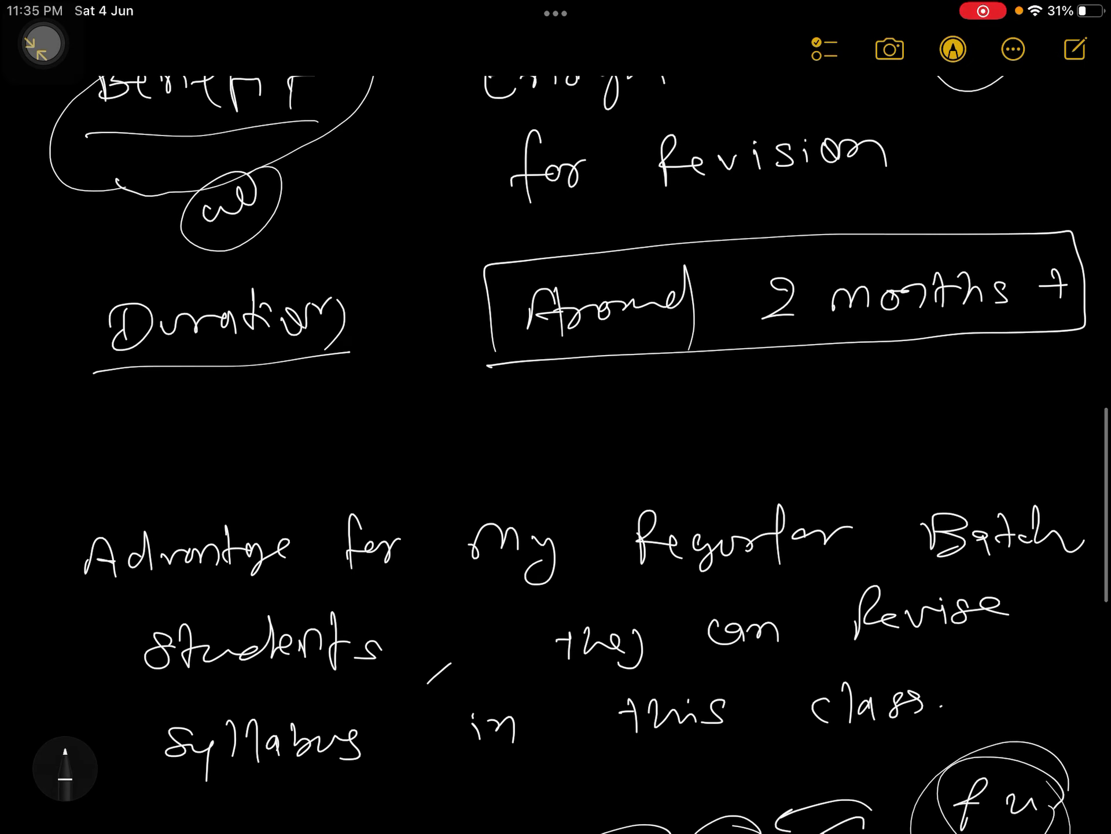
pyautogui.scroll(-3, 556, 434)
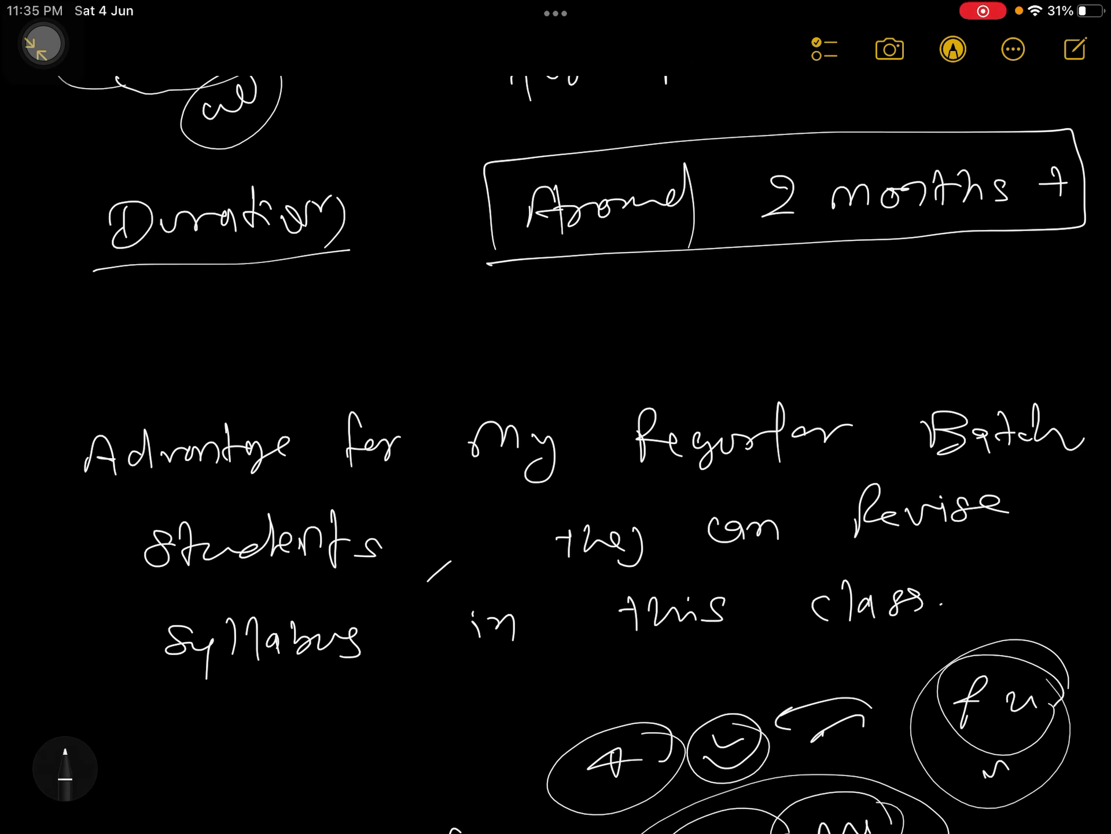
pyautogui.scroll(-4, 556, 435)
pyautogui.scroll(5, 556, 434)
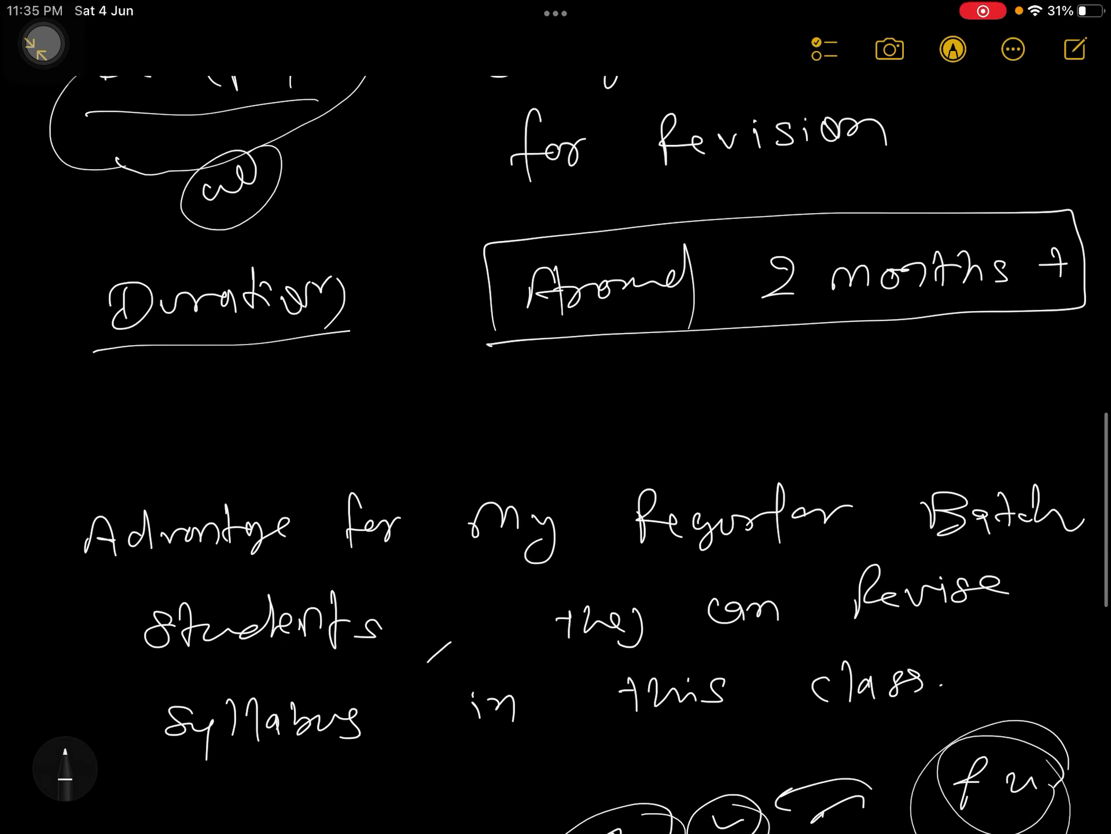
pyautogui.scroll(3, 555, 435)
pyautogui.scroll(-3, 557, 434)
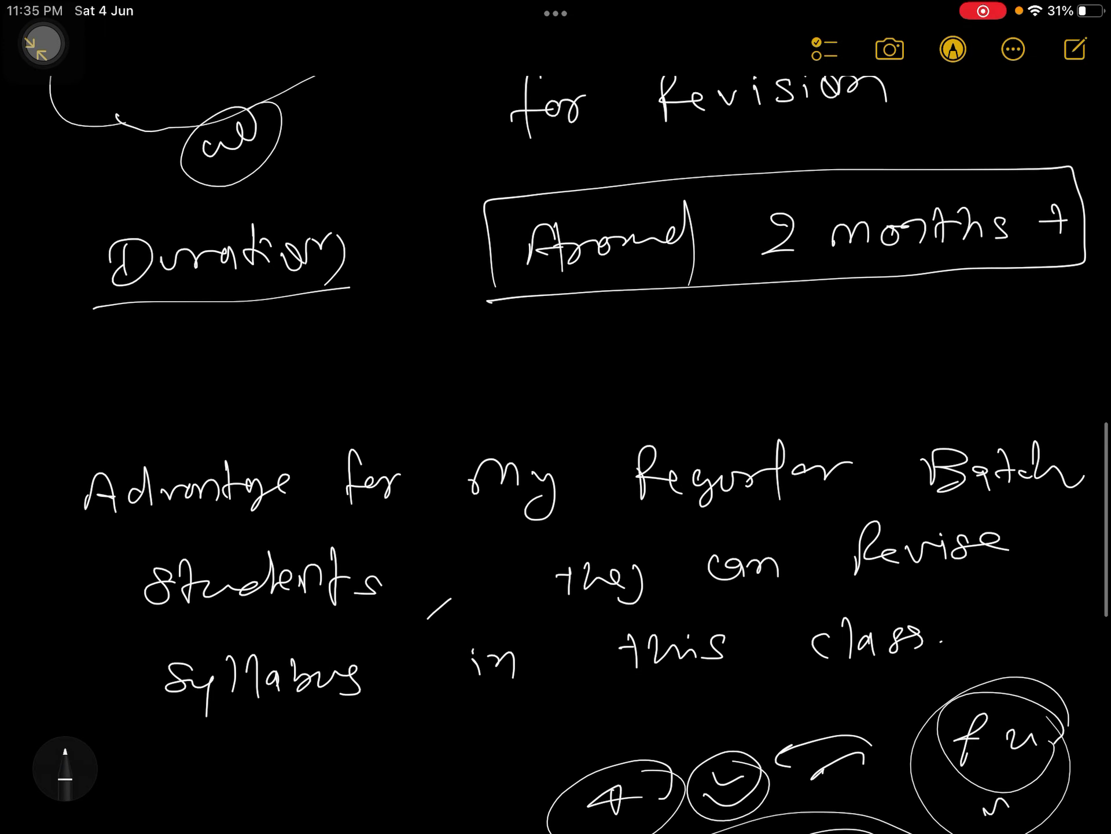
pyautogui.scroll(-8, 555, 435)
pyautogui.scroll(-5, 557, 434)
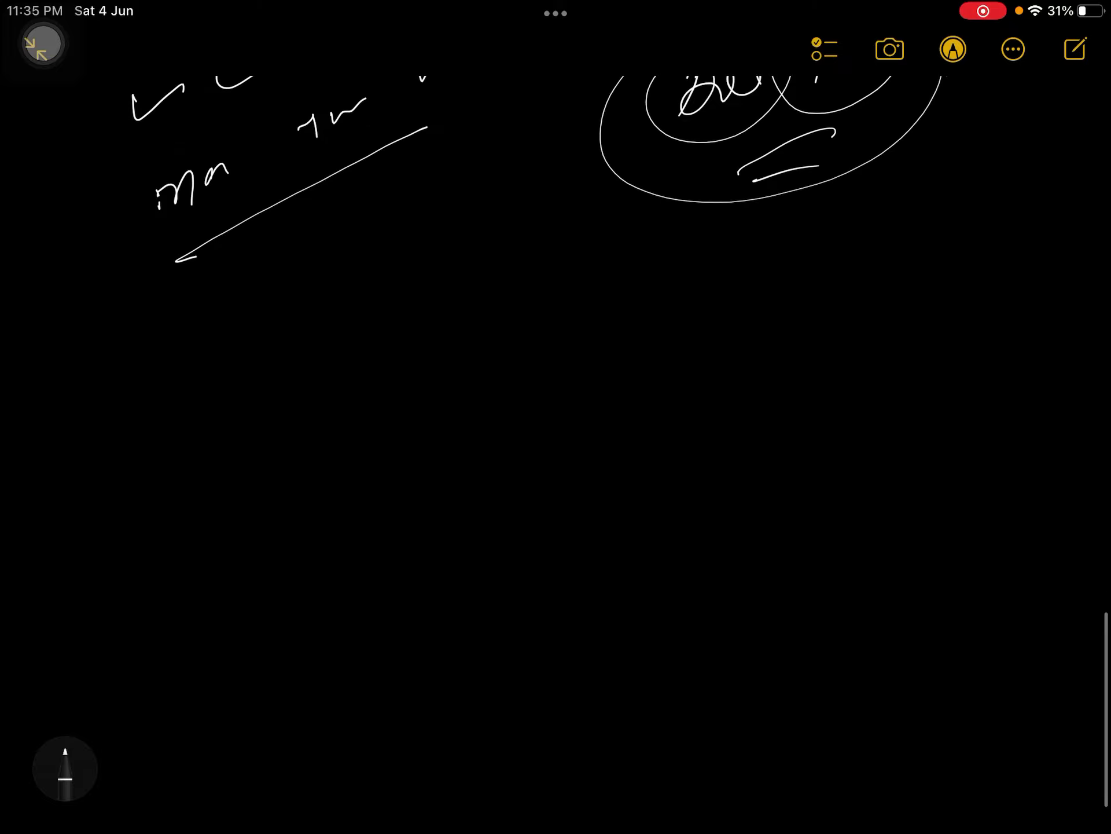
pyautogui.moveTo(409, 348)
pyautogui.mouseDown()
pyautogui.moveTo(539, 343)
pyautogui.moveTo(638, 320)
pyautogui.mouseUp()
# - Handwrite and circle 4 m and 12, adding strokes and a double-underlined circled figure
pyautogui.moveTo(808, 317)
pyautogui.mouseDown()
pyautogui.moveTo(832, 339)
pyautogui.moveTo(912, 331)
pyautogui.moveTo(980, 283)
pyautogui.mouseUp()
pyautogui.moveTo(747, 391); pyautogui.dragTo(749, 424)
pyautogui.moveTo(763, 398)
pyautogui.mouseDown()
pyautogui.moveTo(797, 421)
pyautogui.moveTo(825, 416)
pyautogui.mouseUp()
pyautogui.moveTo(531, 455)
pyautogui.mouseDown()
pyautogui.moveTo(527, 528)
pyautogui.moveTo(547, 503)
pyautogui.mouseUp()
pyautogui.moveTo(572, 476)
pyautogui.mouseDown()
pyautogui.moveTo(590, 513)
pyautogui.moveTo(667, 461)
pyautogui.moveTo(521, 521)
pyautogui.mouseUp()
pyautogui.moveTo(634, 525); pyautogui.dragTo(569, 564)
pyautogui.moveTo(629, 543); pyautogui.dragTo(570, 577)
# - Write and circle 16 m, add a circled mark at right, and draw a vertical divider
pyautogui.moveTo(313, 416); pyautogui.dragTo(314, 492)
pyautogui.moveTo(332, 413)
pyautogui.mouseDown()
pyautogui.moveTo(355, 461)
pyautogui.moveTo(509, 435)
pyautogui.moveTo(566, 389)
pyautogui.mouseUp()
pyautogui.moveTo(564, 383); pyautogui.dragTo(504, 452)
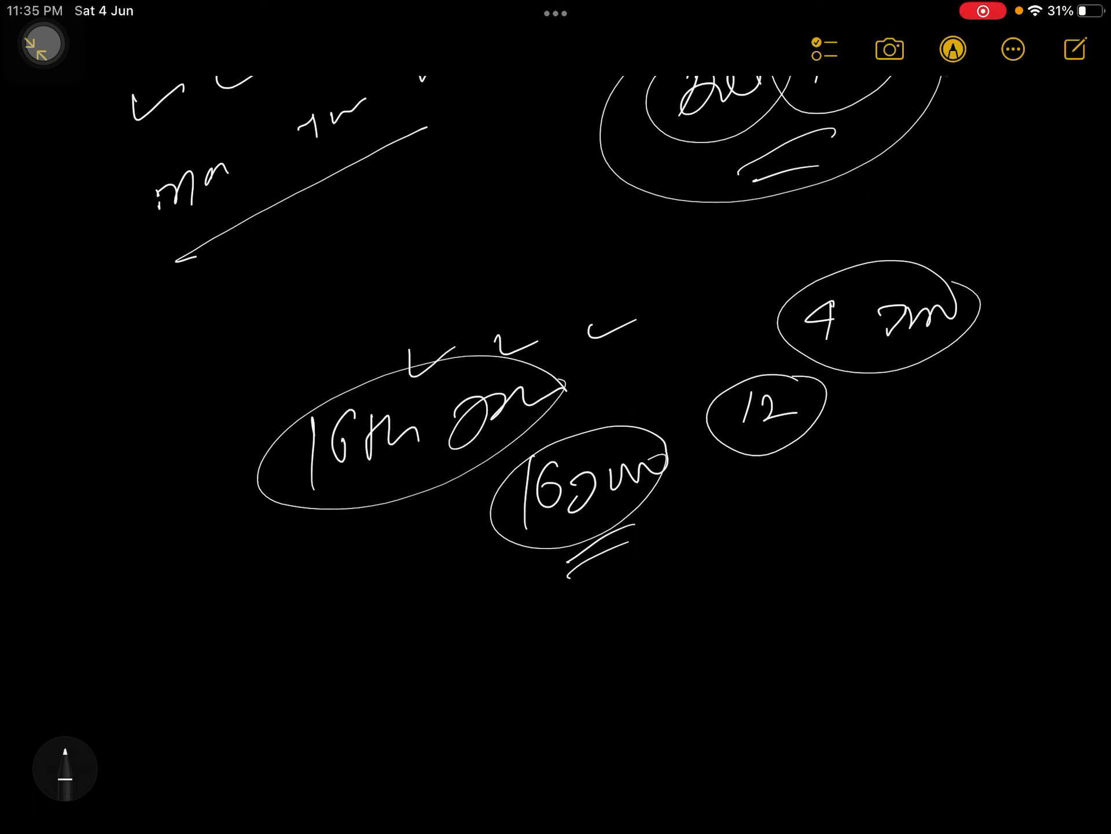
pyautogui.moveTo(898, 425)
pyautogui.mouseDown()
pyautogui.moveTo(929, 431)
pyautogui.moveTo(951, 418)
pyautogui.mouseUp()
pyautogui.moveTo(886, 446); pyautogui.dragTo(919, 452)
pyautogui.moveTo(956, 391); pyautogui.dragTo(929, 382)
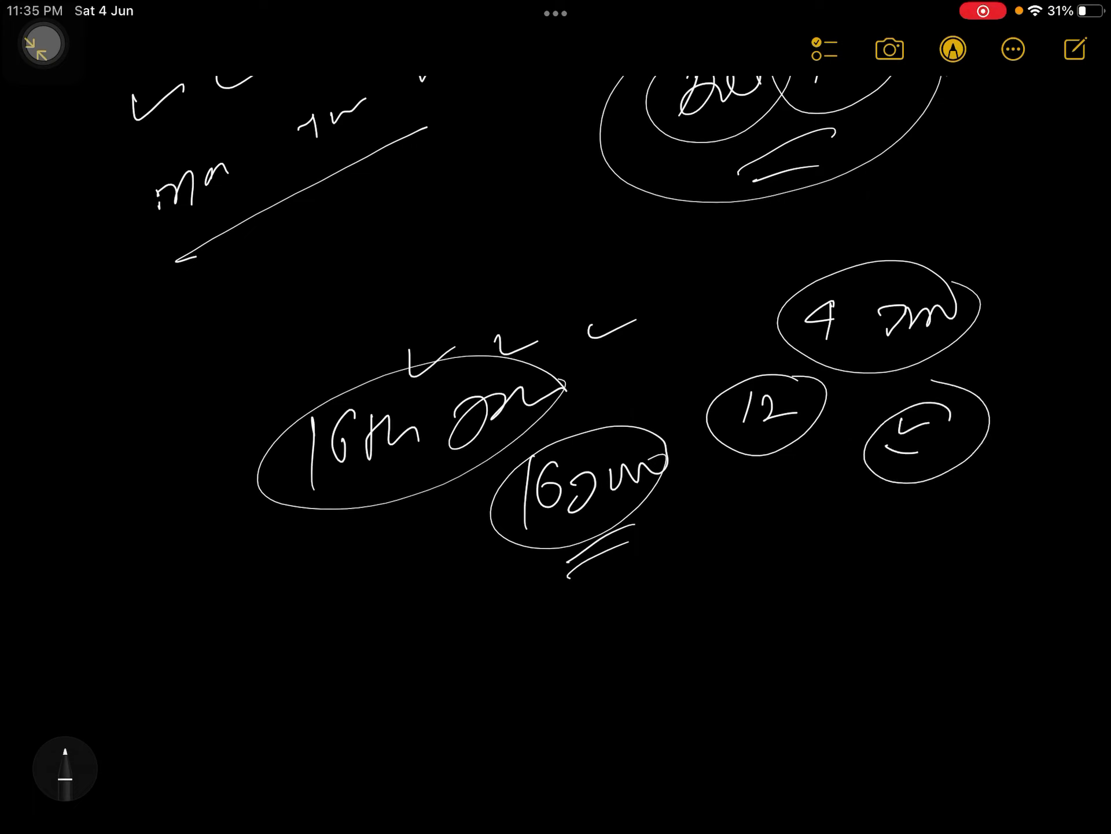
pyautogui.moveTo(1033, 256); pyautogui.dragTo(1019, 526)
# - Add squiggles above the 16 m circle, three circled symbols, and a circled tick above 4 m
pyautogui.moveTo(409, 286)
pyautogui.mouseDown()
pyautogui.moveTo(252, 269)
pyautogui.moveTo(251, 300)
pyautogui.mouseUp()
pyautogui.moveTo(403, 300)
pyautogui.mouseDown()
pyautogui.moveTo(253, 348)
pyautogui.moveTo(256, 356)
pyautogui.mouseUp()
pyautogui.moveTo(473, 248); pyautogui.dragTo(504, 257)
pyautogui.moveTo(464, 273); pyautogui.dragTo(493, 278)
pyautogui.moveTo(531, 226)
pyautogui.mouseDown()
pyautogui.moveTo(521, 261)
pyautogui.moveTo(615, 227)
pyautogui.mouseUp()
pyautogui.moveTo(578, 255)
pyautogui.mouseDown()
pyautogui.moveTo(648, 260)
pyautogui.moveTo(726, 224)
pyautogui.mouseUp()
pyautogui.moveTo(694, 251)
pyautogui.mouseDown()
pyautogui.moveTo(721, 247)
pyautogui.moveTo(747, 278)
pyautogui.mouseUp()
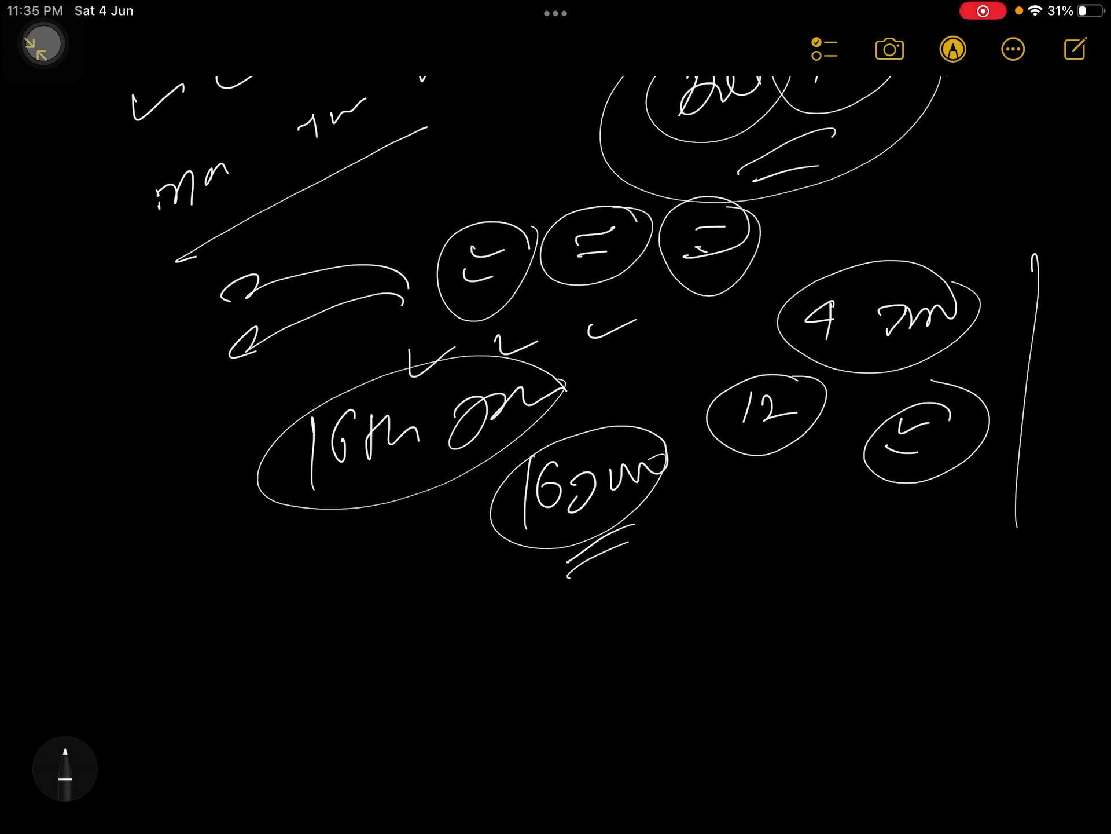
pyautogui.moveTo(887, 200)
pyautogui.mouseDown()
pyautogui.moveTo(925, 190)
pyautogui.moveTo(916, 219)
pyautogui.moveTo(946, 187)
pyautogui.mouseUp()
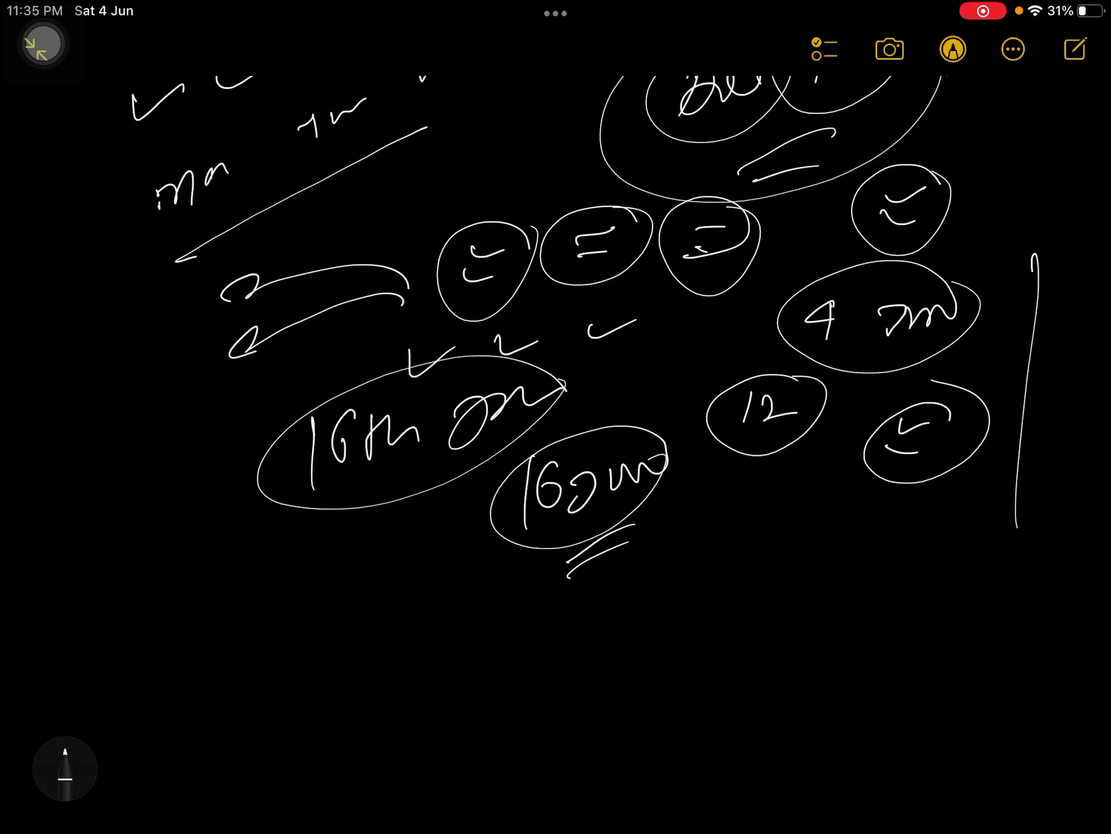
# - Write and circle 6 at left with marks below it, then write and circle 8+
pyautogui.moveTo(671, 348); pyautogui.dragTo(725, 326)
pyautogui.moveTo(169, 378); pyautogui.dragTo(144, 442)
pyautogui.moveTo(166, 352); pyautogui.dragTo(199, 357)
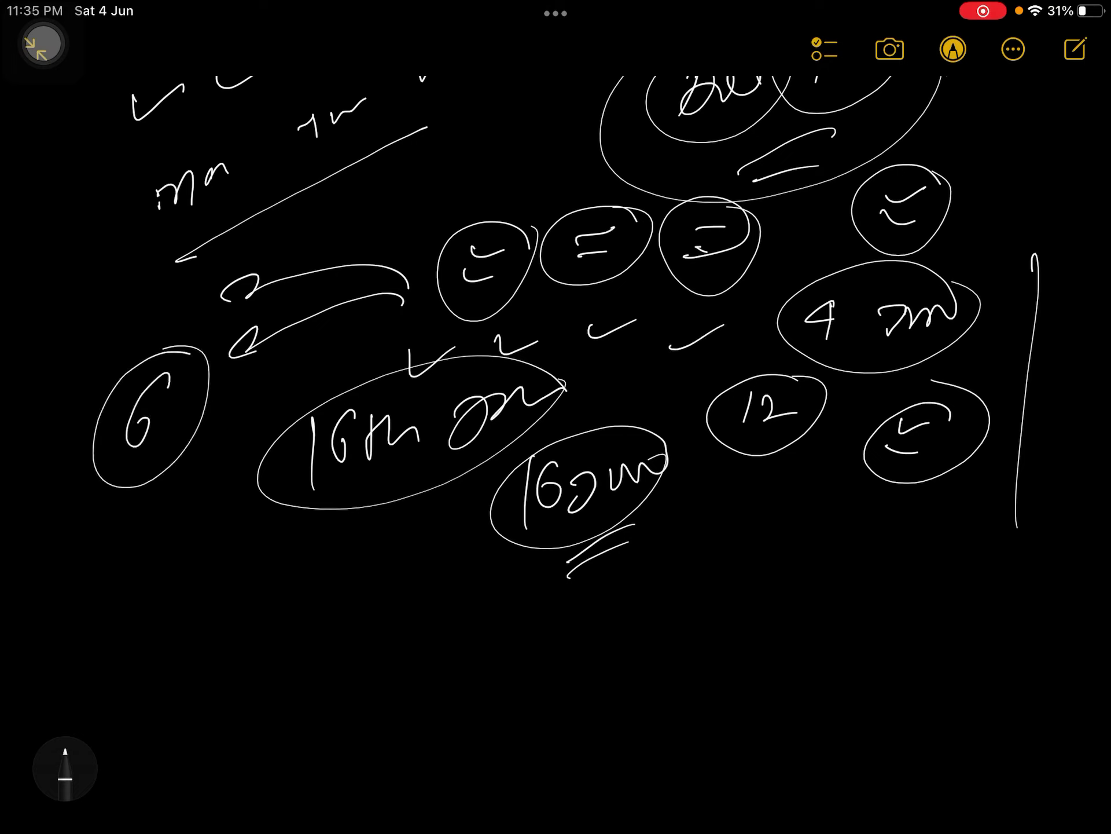
pyautogui.moveTo(159, 520); pyautogui.dragTo(185, 509)
pyautogui.moveTo(158, 555); pyautogui.dragTo(189, 542)
pyautogui.moveTo(383, 526); pyautogui.dragTo(391, 582)
pyautogui.moveTo(434, 537); pyautogui.dragTo(435, 569)
pyautogui.moveTo(469, 516); pyautogui.dragTo(474, 526)
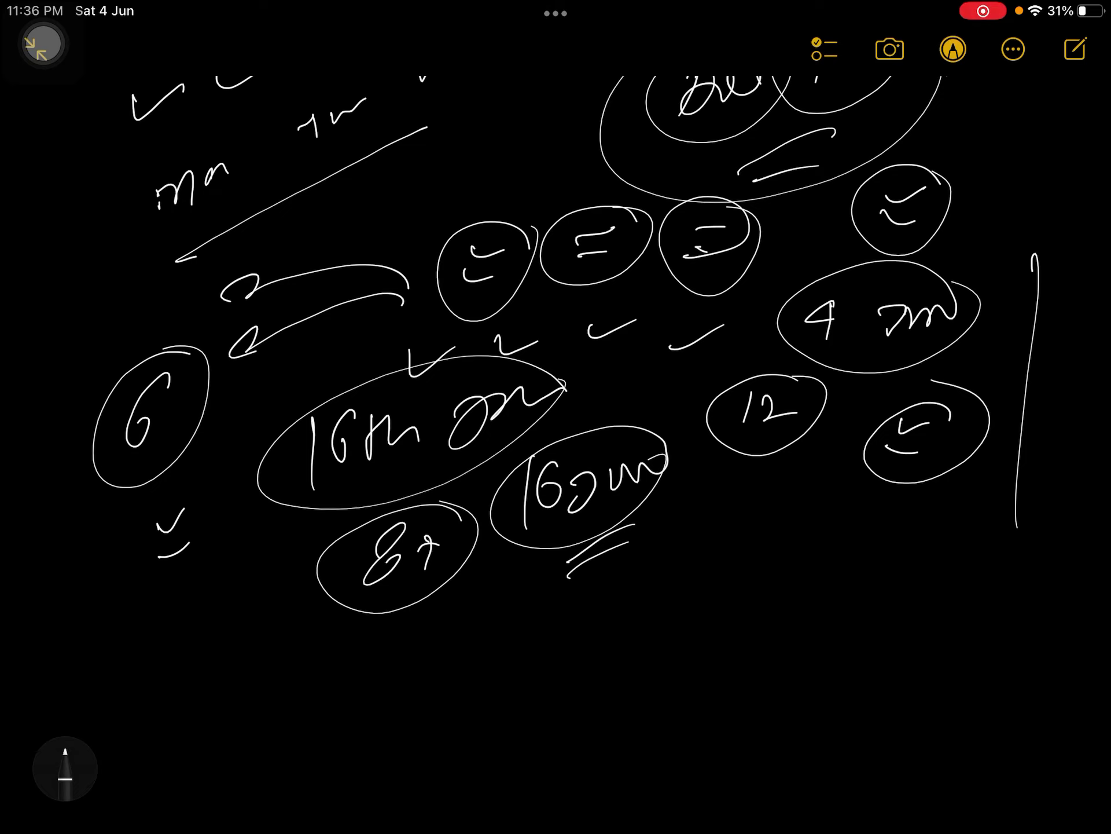
# - Loop around the 3, then write and underline a 16 line with a circled word
pyautogui.moveTo(782, 522); pyautogui.dragTo(834, 608)
pyautogui.moveTo(834, 538)
pyautogui.mouseDown()
pyautogui.moveTo(721, 608)
pyautogui.moveTo(868, 503)
pyautogui.moveTo(851, 591)
pyautogui.mouseUp()
pyautogui.scroll(-3, 556, 435)
pyautogui.moveTo(400, 669)
pyautogui.mouseDown()
pyautogui.moveTo(486, 678)
pyautogui.moveTo(487, 747)
pyautogui.mouseUp()
pyautogui.moveTo(530, 538)
pyautogui.mouseDown()
pyautogui.moveTo(521, 588)
pyautogui.moveTo(555, 576)
pyautogui.mouseUp()
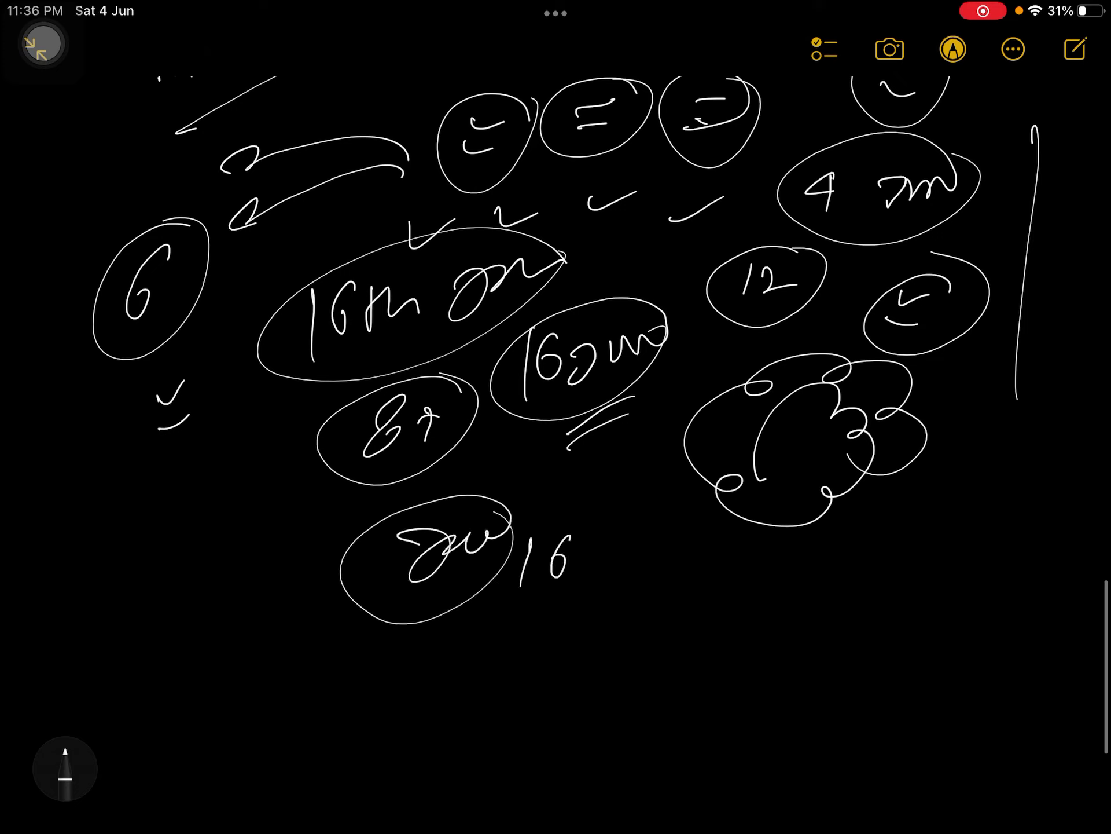
pyautogui.moveTo(633, 566)
pyautogui.mouseDown()
pyautogui.moveTo(703, 557)
pyautogui.moveTo(820, 573)
pyautogui.moveTo(722, 556)
pyautogui.mouseUp()
pyautogui.moveTo(817, 529); pyautogui.dragTo(721, 573)
pyautogui.moveTo(895, 535); pyautogui.dragTo(921, 556)
pyautogui.moveTo(947, 513)
pyautogui.mouseDown()
pyautogui.moveTo(868, 574)
pyautogui.moveTo(552, 634)
pyautogui.mouseUp()
pyautogui.scroll(-5, 555, 521)
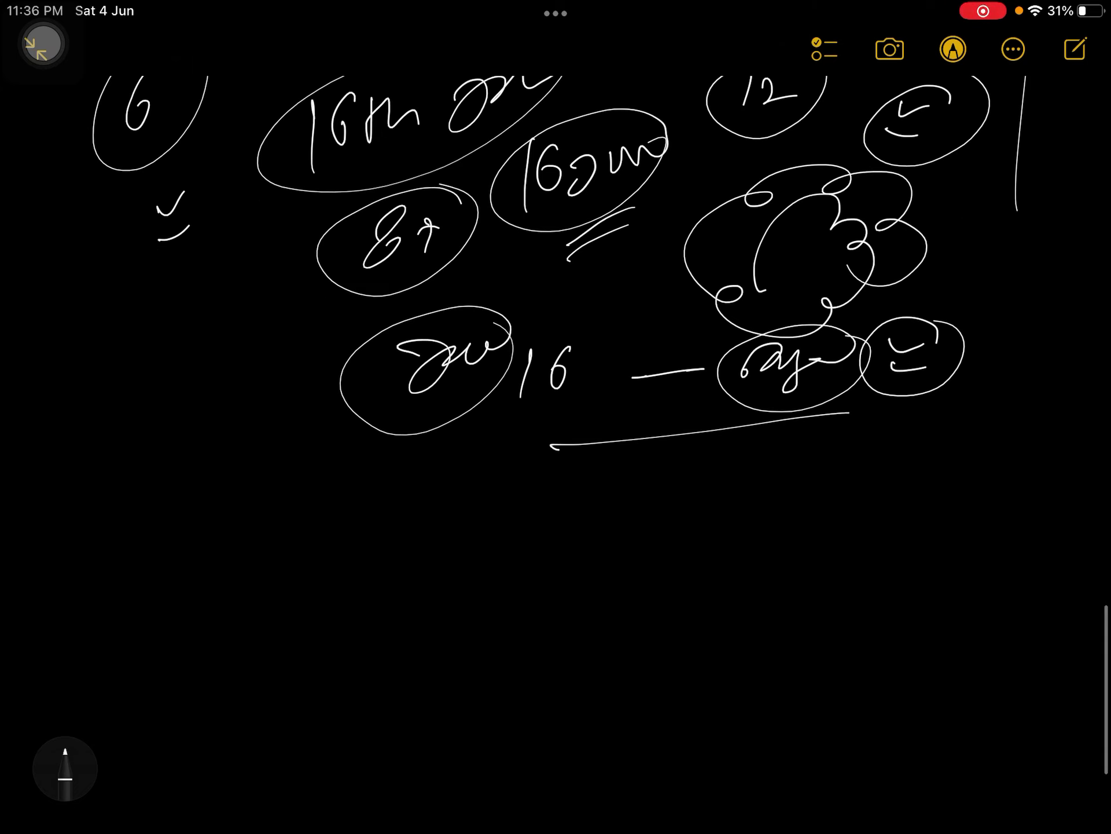
# - Write two circled 3s with ticks and draw arrows pointing toward the underline
pyautogui.moveTo(850, 461); pyautogui.dragTo(868, 546)
pyautogui.moveTo(969, 459); pyautogui.dragTo(996, 459)
pyautogui.moveTo(968, 493); pyautogui.dragTo(988, 496)
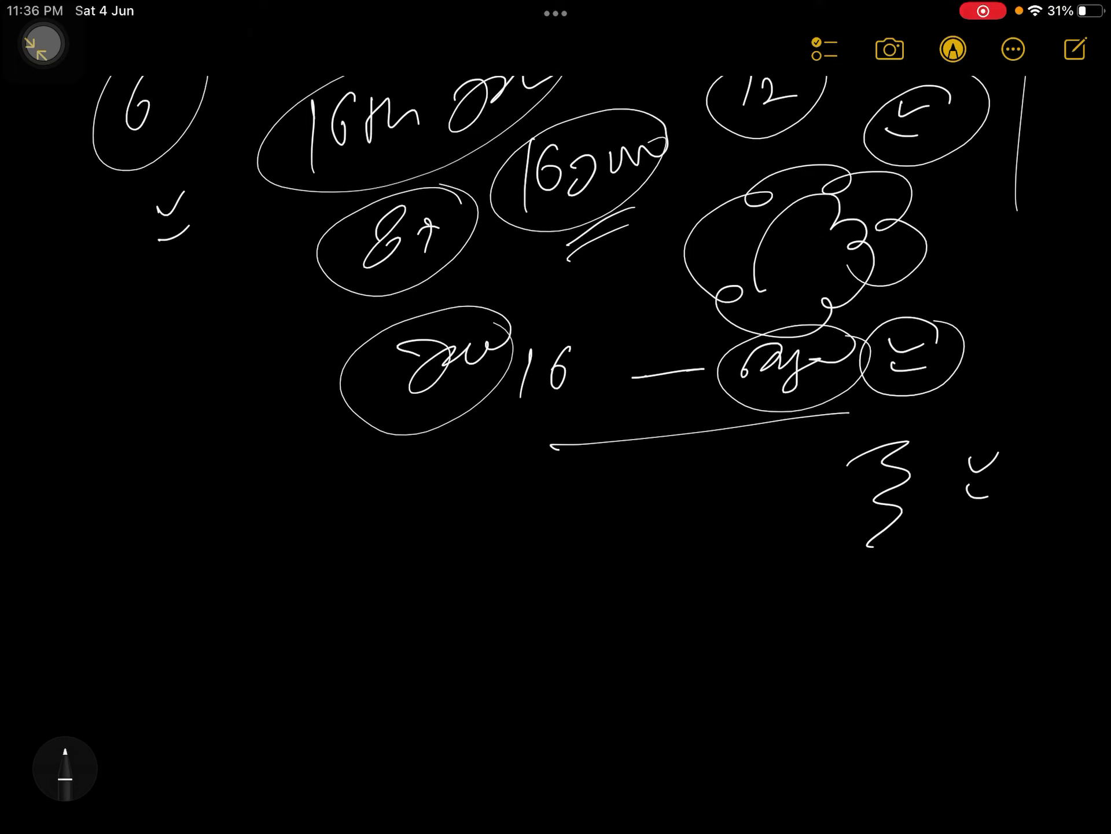
pyautogui.moveTo(990, 432); pyautogui.dragTo(955, 438)
pyautogui.moveTo(106, 439); pyautogui.dragTo(139, 530)
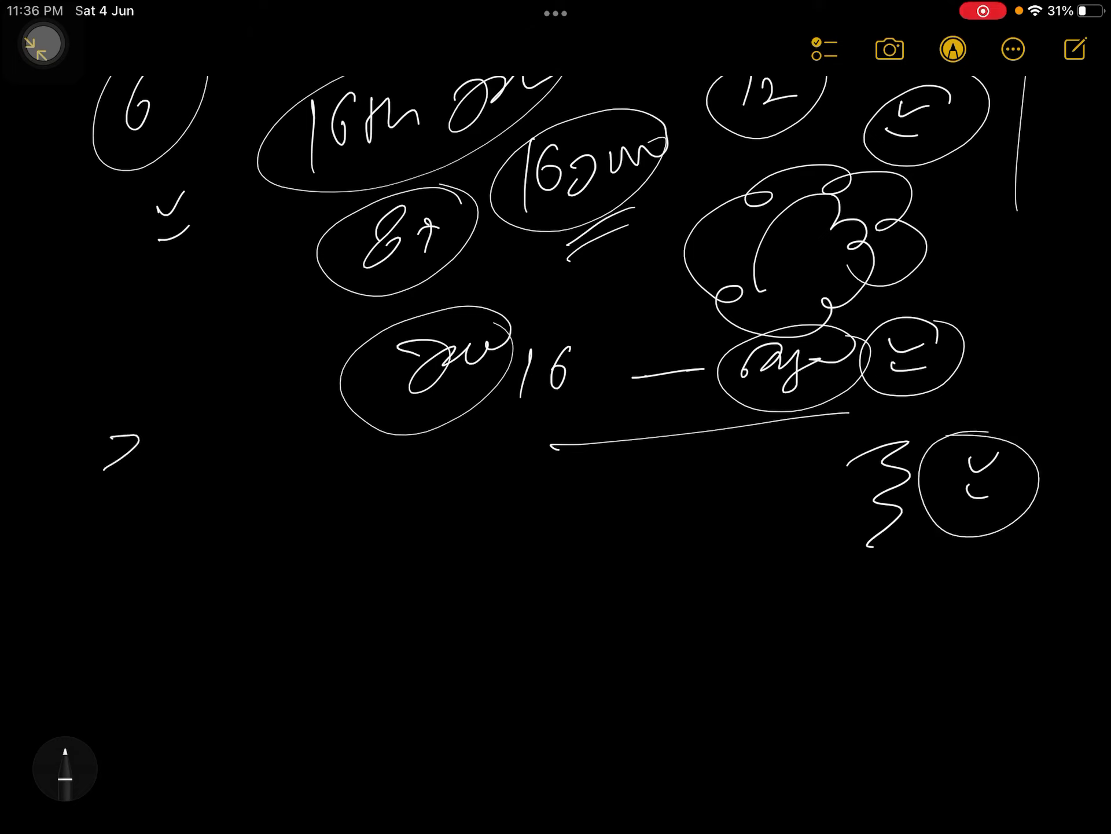
pyautogui.moveTo(181, 439)
pyautogui.mouseDown()
pyautogui.moveTo(192, 497)
pyautogui.moveTo(174, 560)
pyautogui.moveTo(217, 534)
pyautogui.mouseUp()
pyautogui.moveTo(252, 483); pyautogui.dragTo(282, 499)
pyautogui.moveTo(221, 513)
pyautogui.mouseDown()
pyautogui.moveTo(297, 509)
pyautogui.moveTo(617, 434)
pyautogui.mouseUp()
pyautogui.moveTo(465, 534); pyautogui.dragTo(677, 461)
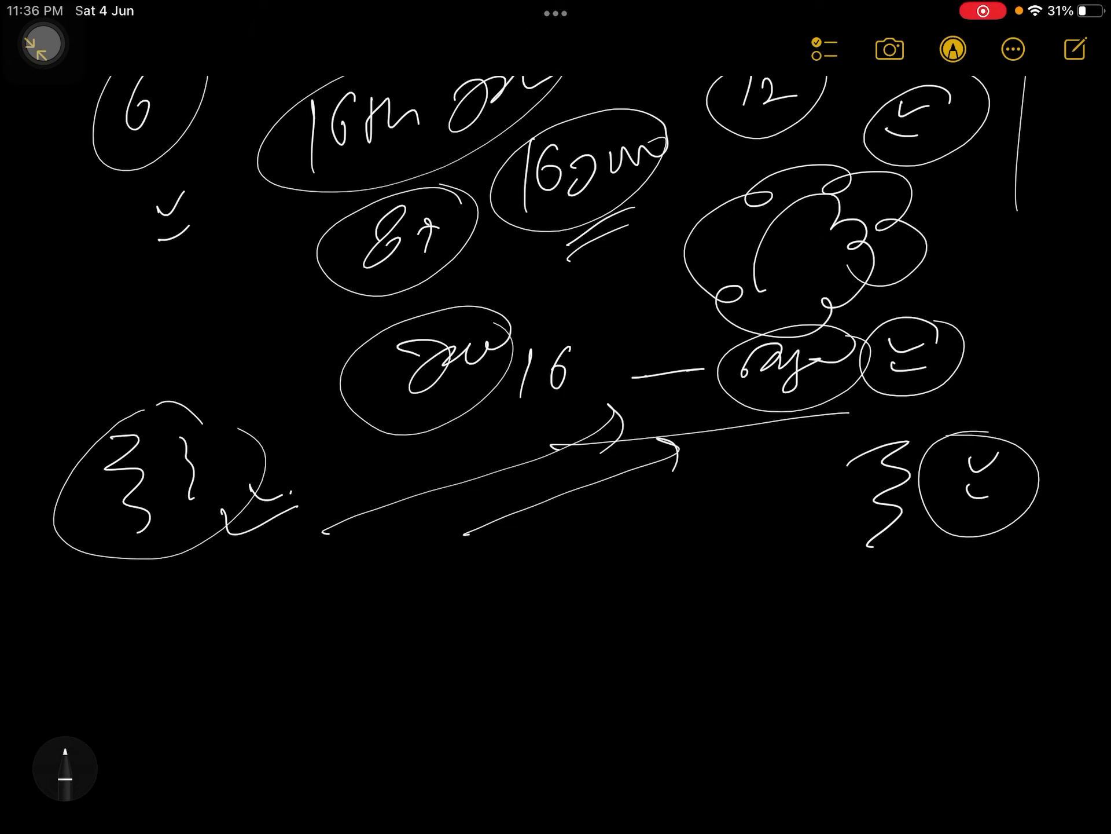
pyautogui.scroll(-3, 556, 434)
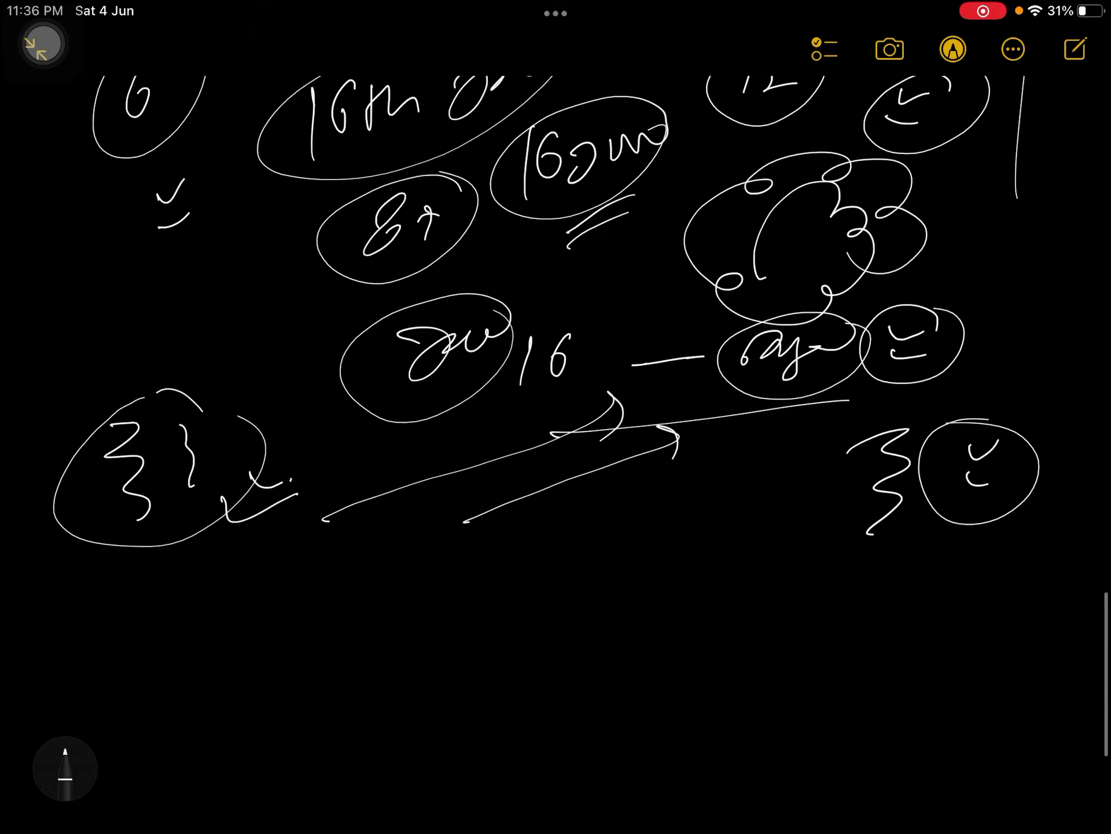
# - Add three circled squiggles below the arrows
pyautogui.moveTo(391, 474)
pyautogui.mouseDown()
pyautogui.moveTo(521, 457)
pyautogui.moveTo(508, 456)
pyautogui.mouseUp()
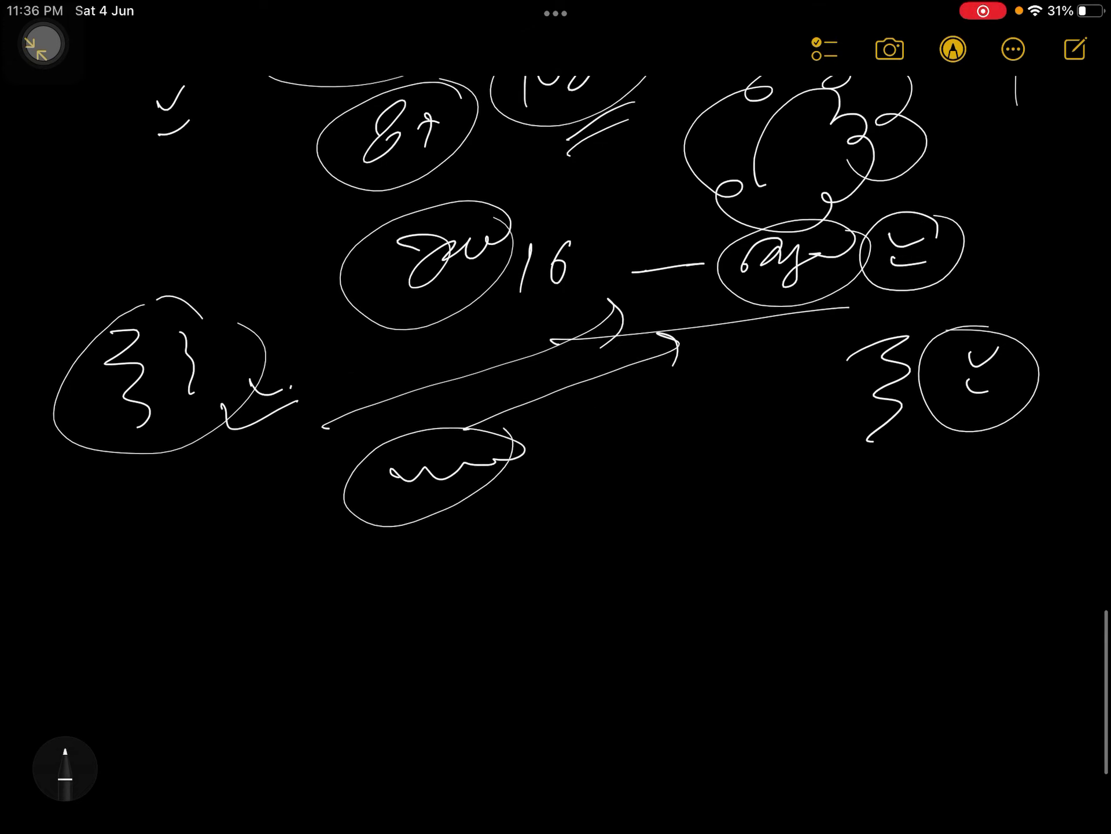
pyautogui.moveTo(638, 447)
pyautogui.mouseDown()
pyautogui.moveTo(751, 426)
pyautogui.moveTo(748, 409)
pyautogui.mouseUp()
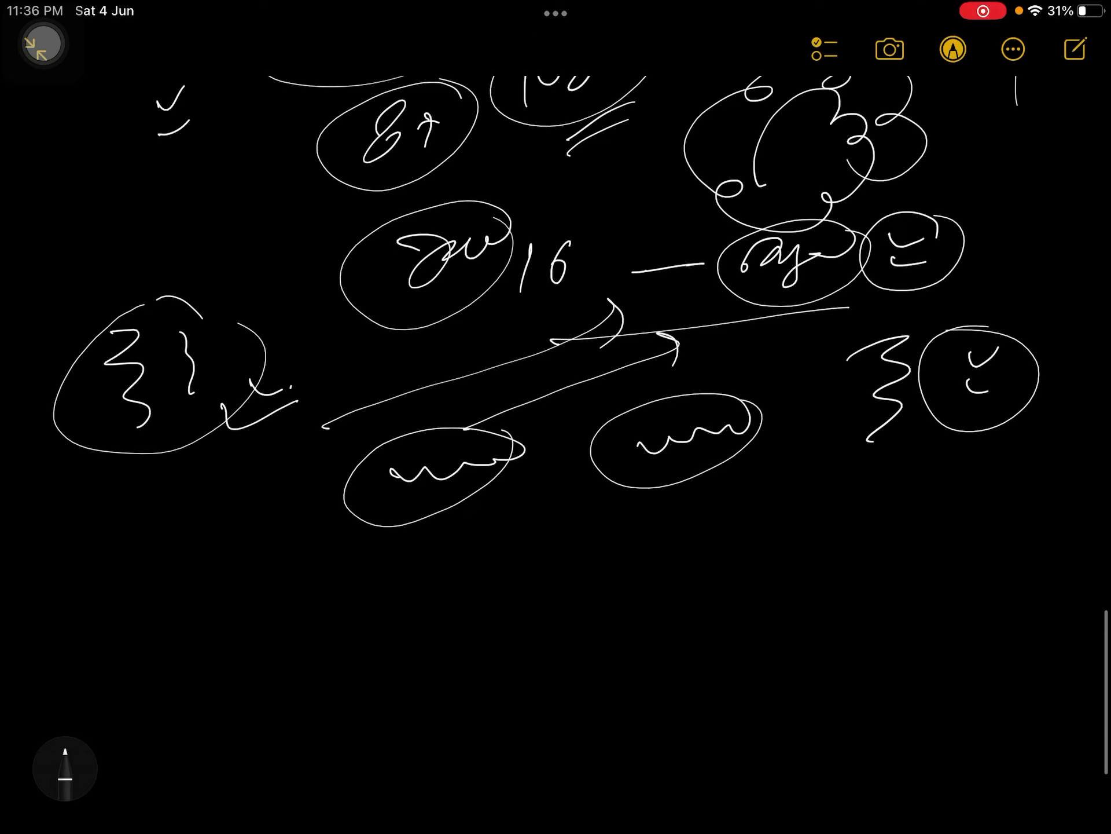
pyautogui.moveTo(769, 496); pyautogui.dragTo(873, 486)
pyautogui.moveTo(868, 461); pyautogui.dragTo(877, 499)
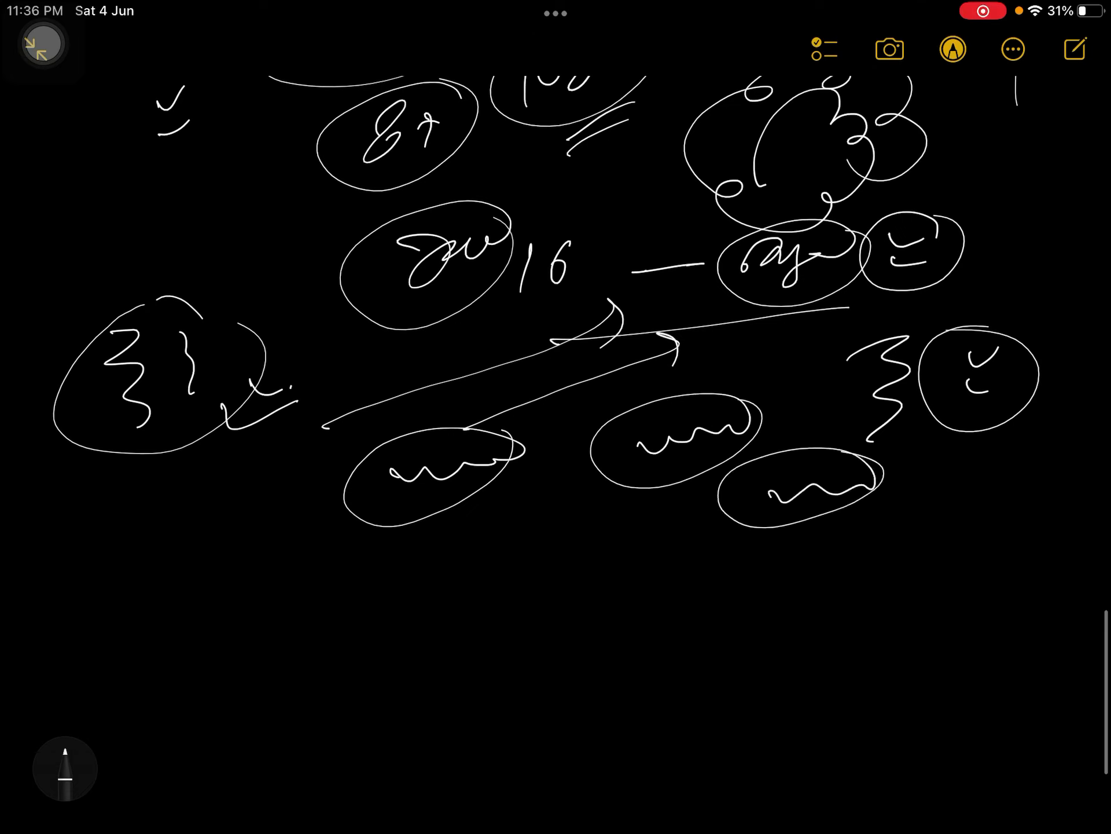
# - Write a plus with a circled word, split it with a line, and ring it in an ellipse
pyautogui.moveTo(740, 586)
pyautogui.mouseDown()
pyautogui.moveTo(786, 580)
pyautogui.moveTo(768, 604)
pyautogui.moveTo(894, 553)
pyautogui.mouseUp()
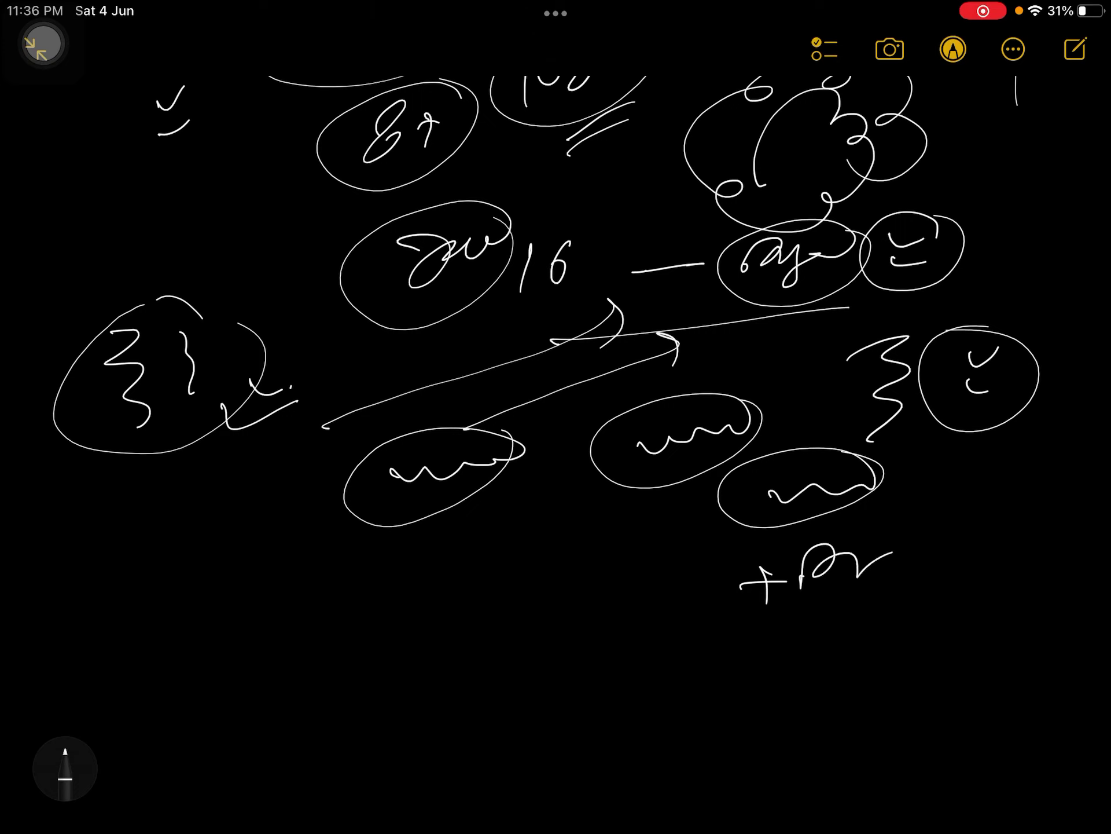
pyautogui.moveTo(599, 616)
pyautogui.mouseDown()
pyautogui.moveTo(659, 547)
pyautogui.moveTo(673, 599)
pyautogui.mouseUp()
pyautogui.moveTo(720, 504); pyautogui.dragTo(690, 665)
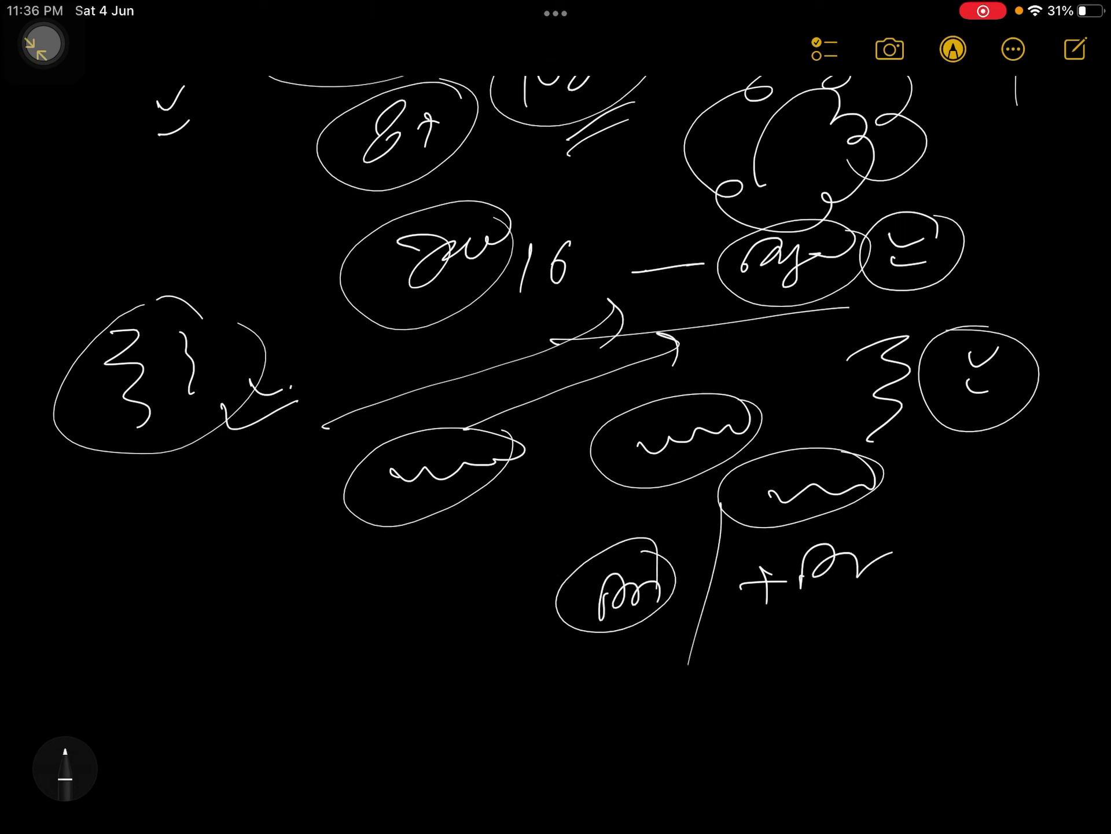
pyautogui.moveTo(913, 547)
pyautogui.mouseDown()
pyautogui.moveTo(955, 530)
pyautogui.moveTo(947, 539)
pyautogui.moveTo(1025, 547)
pyautogui.mouseUp()
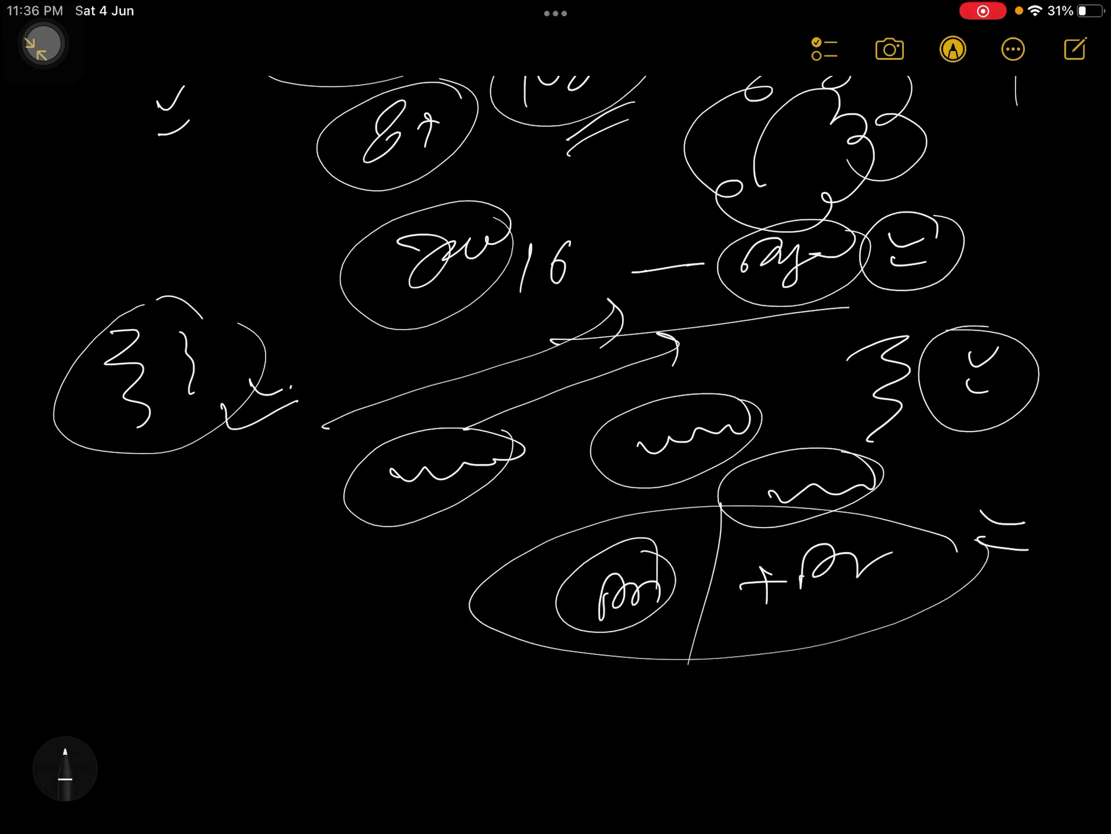
pyautogui.moveTo(956, 521); pyautogui.dragTo(1043, 556)
pyautogui.scroll(-5, 556, 434)
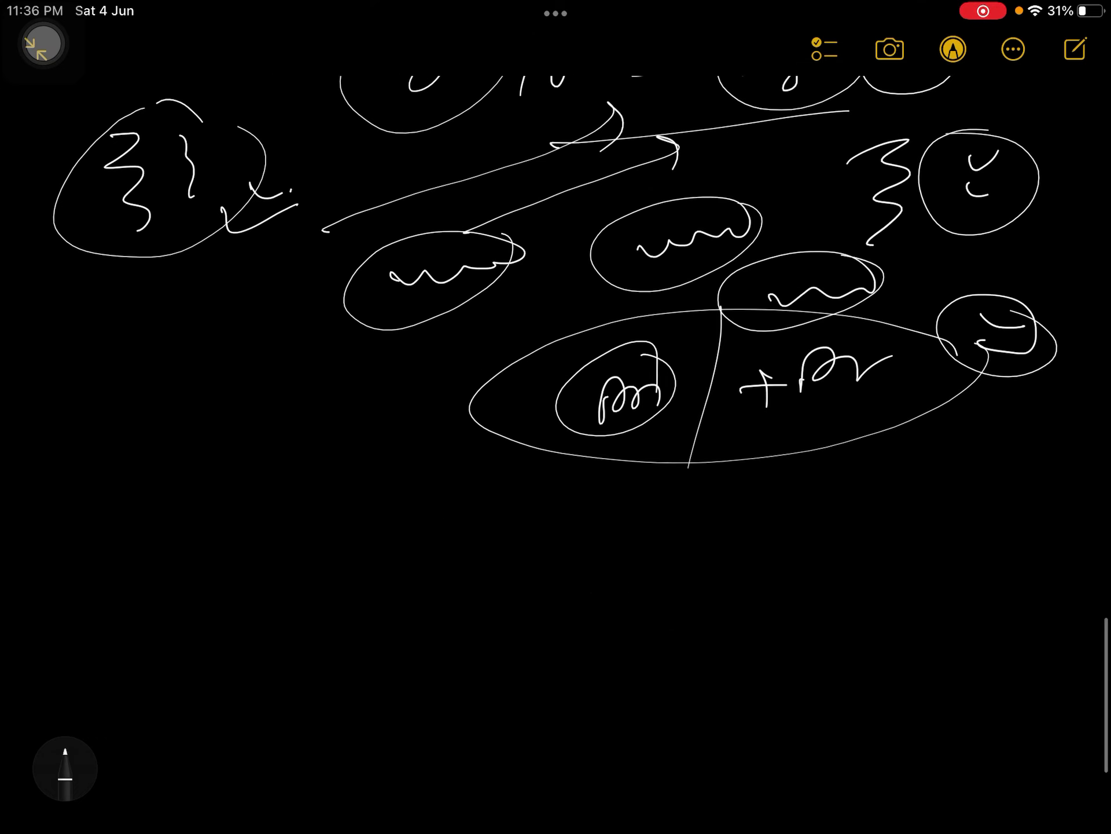
pyautogui.moveTo(803, 704)
pyautogui.mouseDown()
pyautogui.moveTo(837, 612)
pyautogui.moveTo(862, 681)
pyautogui.mouseUp()
pyautogui.moveTo(842, 625); pyautogui.dragTo(886, 617)
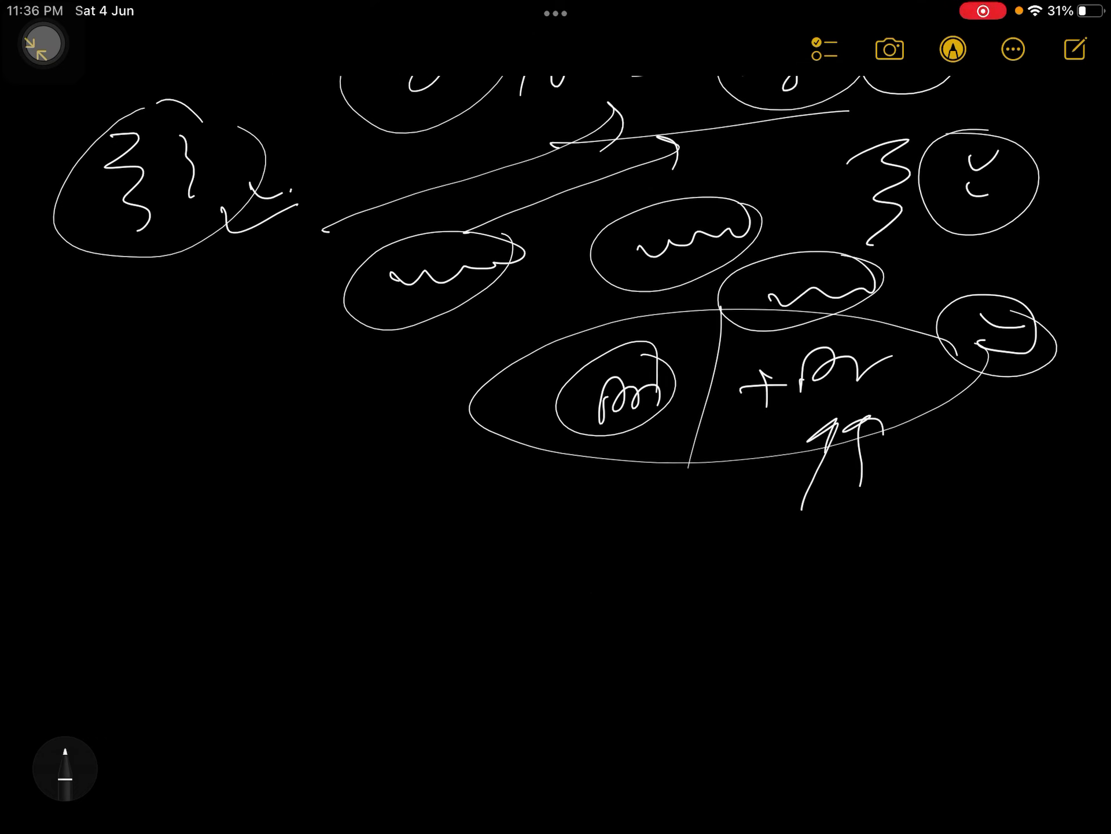
# - Sketch a diamond crossed by arrows with a circled mark below, enclosed in a large circle
pyautogui.moveTo(170, 434)
pyautogui.mouseDown()
pyautogui.moveTo(174, 504)
pyautogui.moveTo(287, 522)
pyautogui.mouseUp()
pyautogui.moveTo(209, 439); pyautogui.dragTo(99, 491)
pyautogui.moveTo(248, 430); pyautogui.dragTo(335, 408)
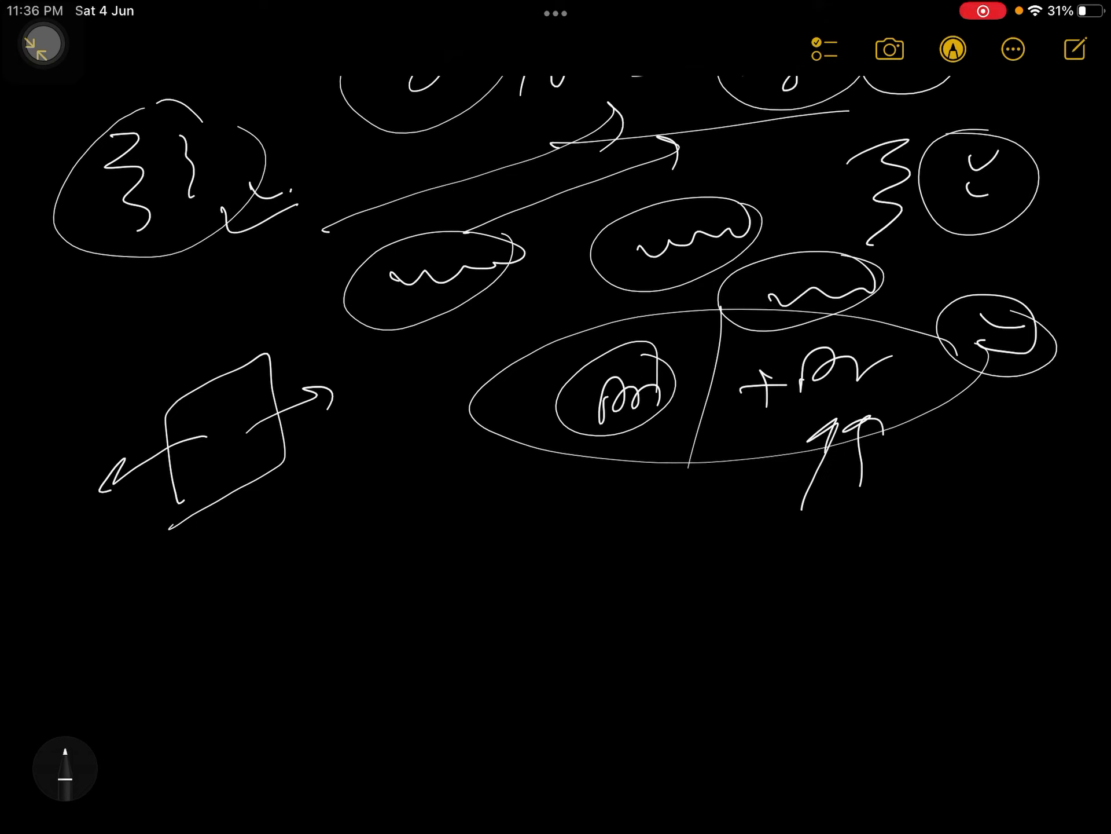
pyautogui.moveTo(224, 539); pyautogui.dragTo(234, 577)
pyautogui.moveTo(269, 521)
pyautogui.mouseDown()
pyautogui.moveTo(295, 556)
pyautogui.moveTo(278, 490)
pyautogui.mouseUp()
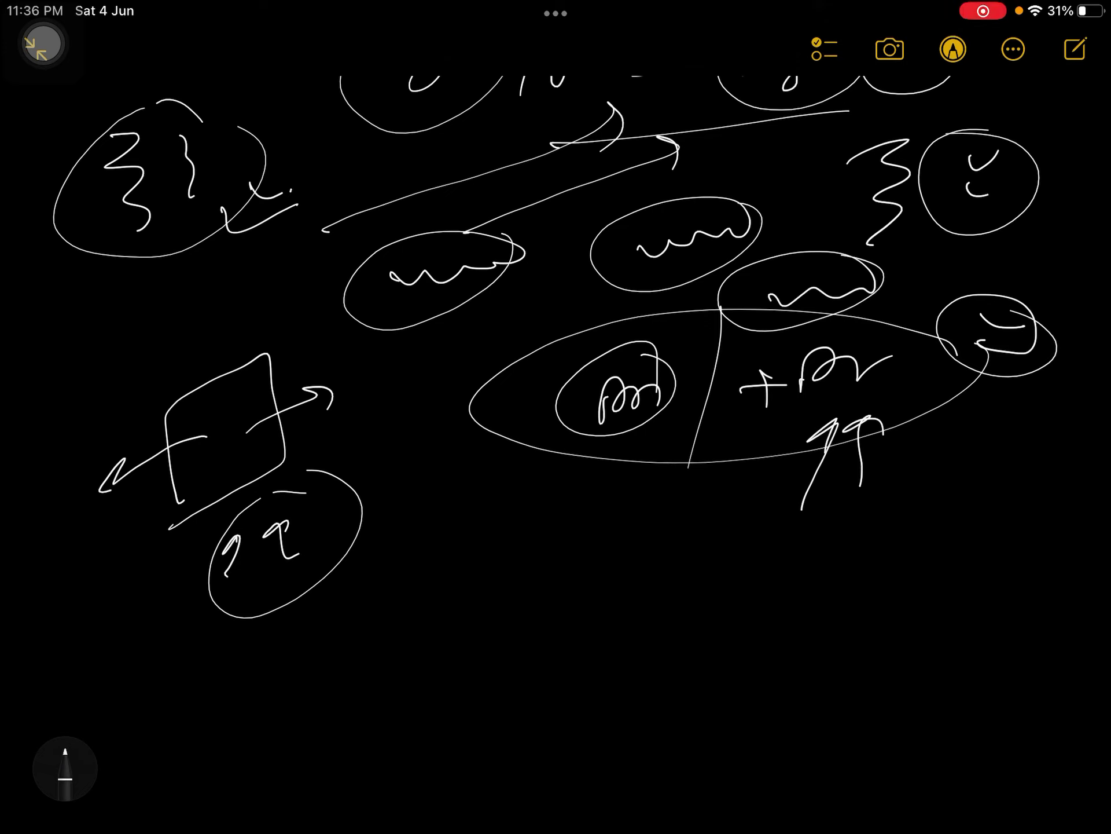
pyautogui.moveTo(981, 460); pyautogui.dragTo(1014, 455)
# - Add circled marks and a circled check mark beneath the earlier notes
pyautogui.moveTo(343, 364); pyautogui.dragTo(387, 486)
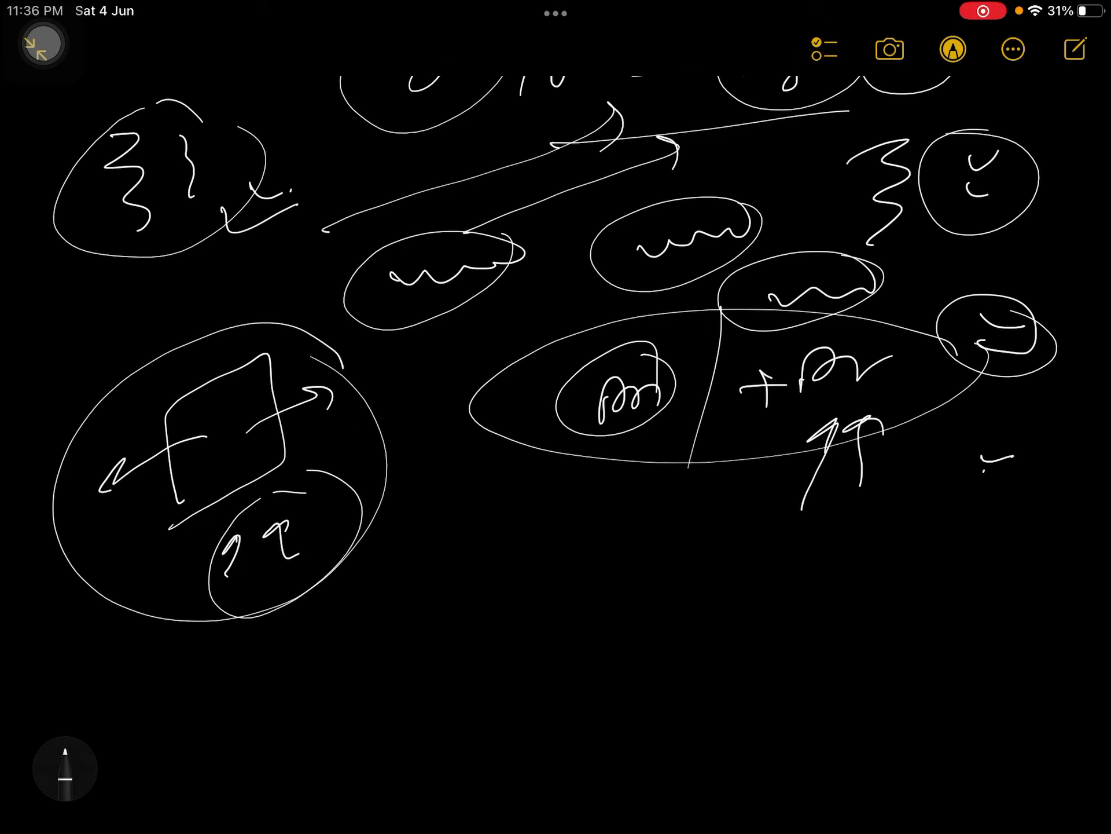
pyautogui.moveTo(691, 590)
pyautogui.mouseDown()
pyautogui.moveTo(733, 599)
pyautogui.moveTo(803, 580)
pyautogui.moveTo(816, 608)
pyautogui.mouseUp()
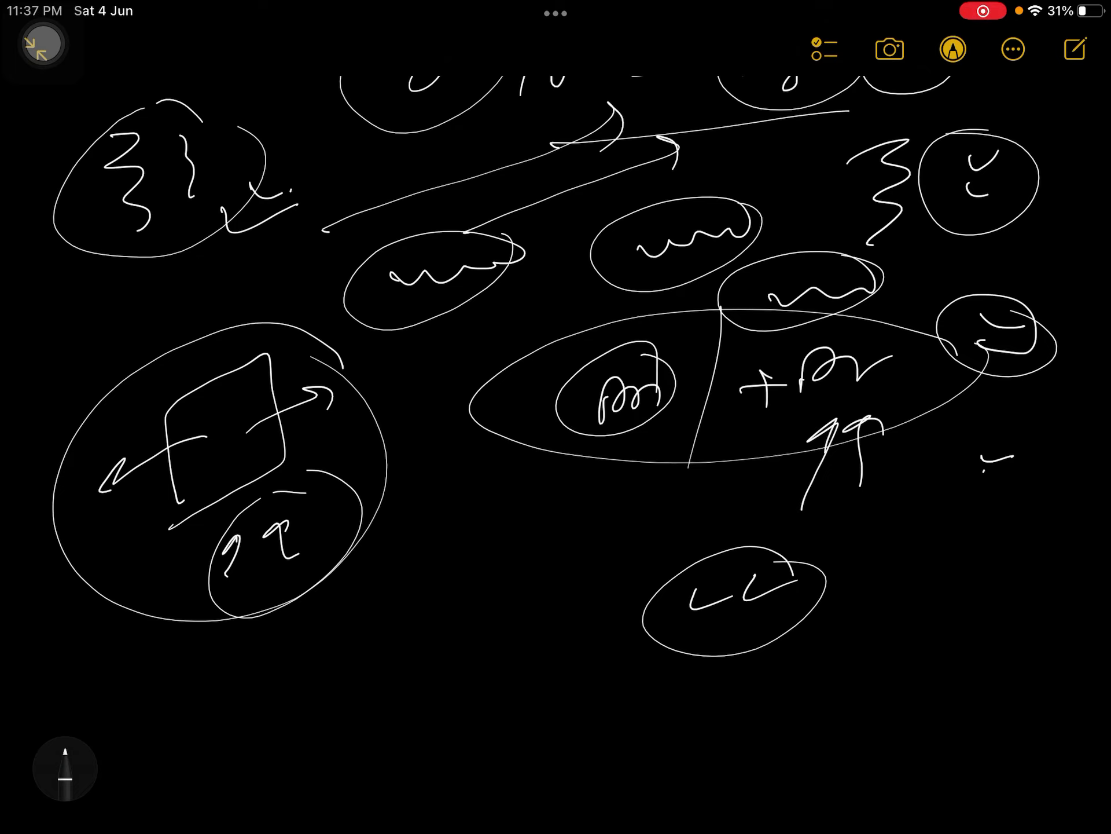
pyautogui.moveTo(945, 550); pyautogui.dragTo(987, 527)
pyautogui.moveTo(944, 573)
pyautogui.mouseDown()
pyautogui.moveTo(987, 555)
pyautogui.moveTo(1008, 521)
pyautogui.mouseUp()
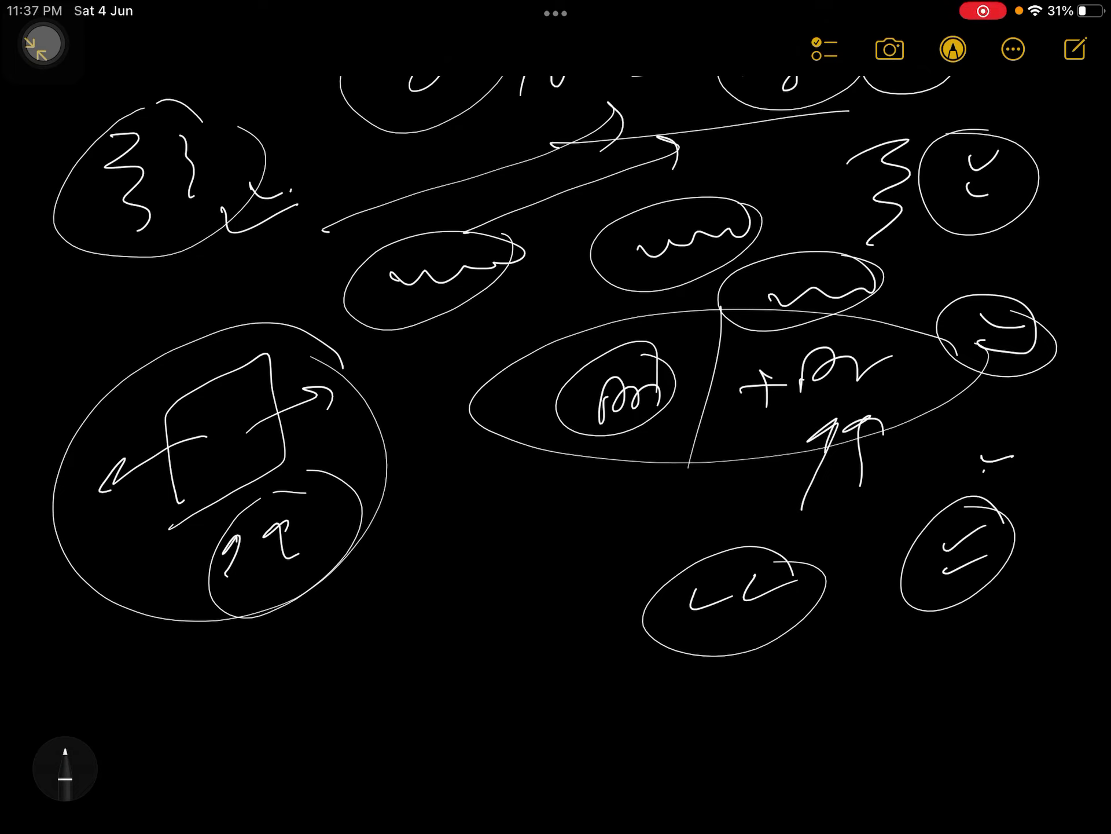
pyautogui.scroll(-4, 556, 434)
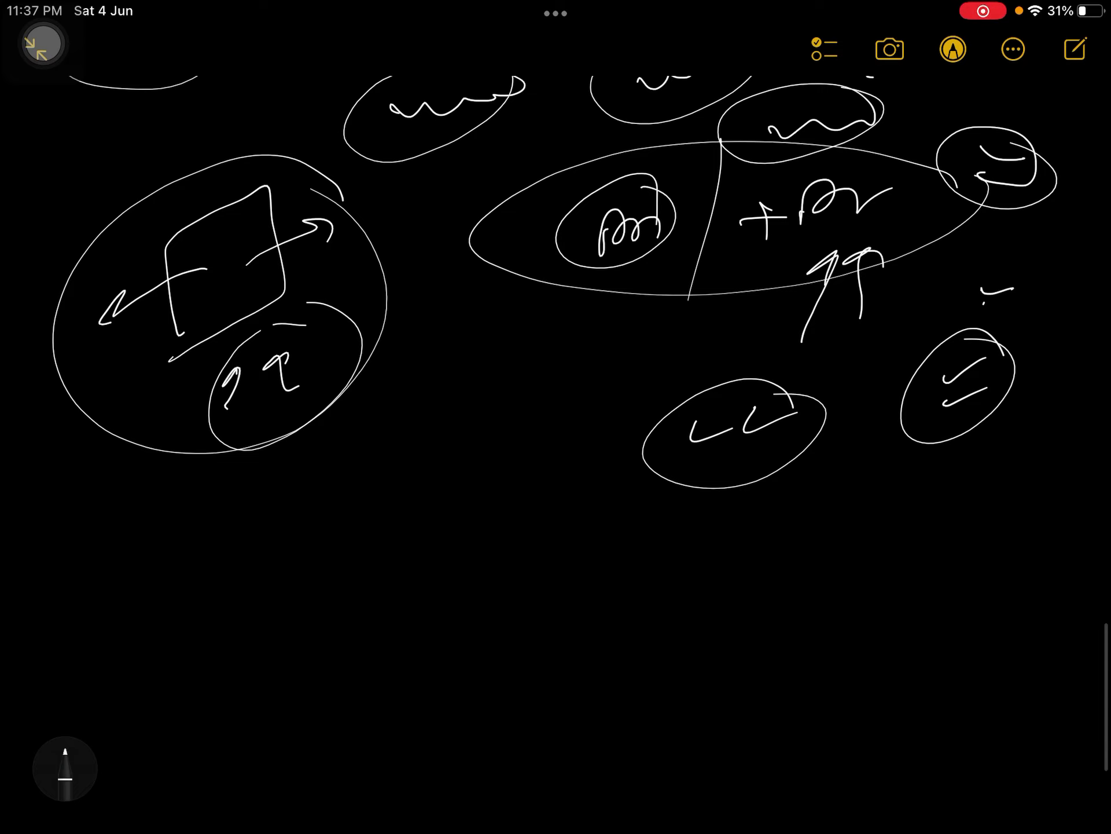
pyautogui.moveTo(405, 427); pyautogui.dragTo(402, 494)
pyautogui.moveTo(425, 430)
pyautogui.mouseDown()
pyautogui.moveTo(443, 465)
pyautogui.moveTo(538, 439)
pyautogui.mouseUp()
pyautogui.moveTo(547, 413); pyautogui.dragTo(621, 387)
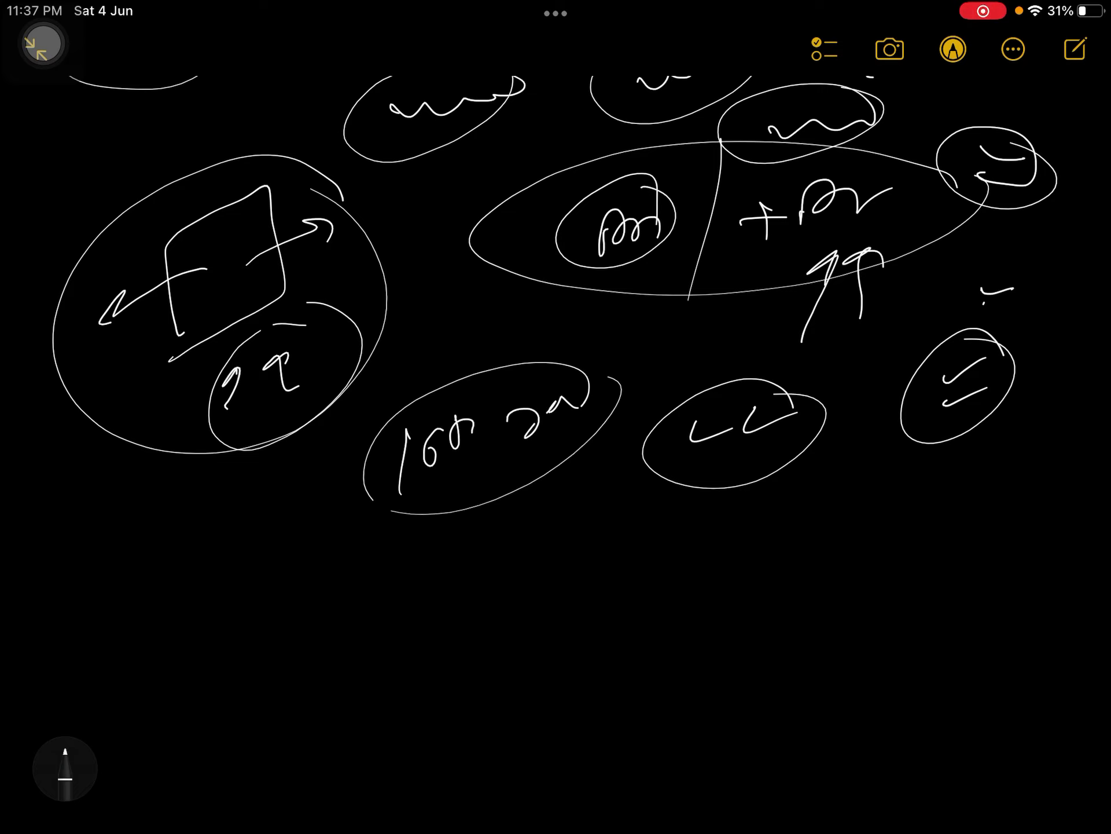
pyautogui.scroll(-7, 556, 434)
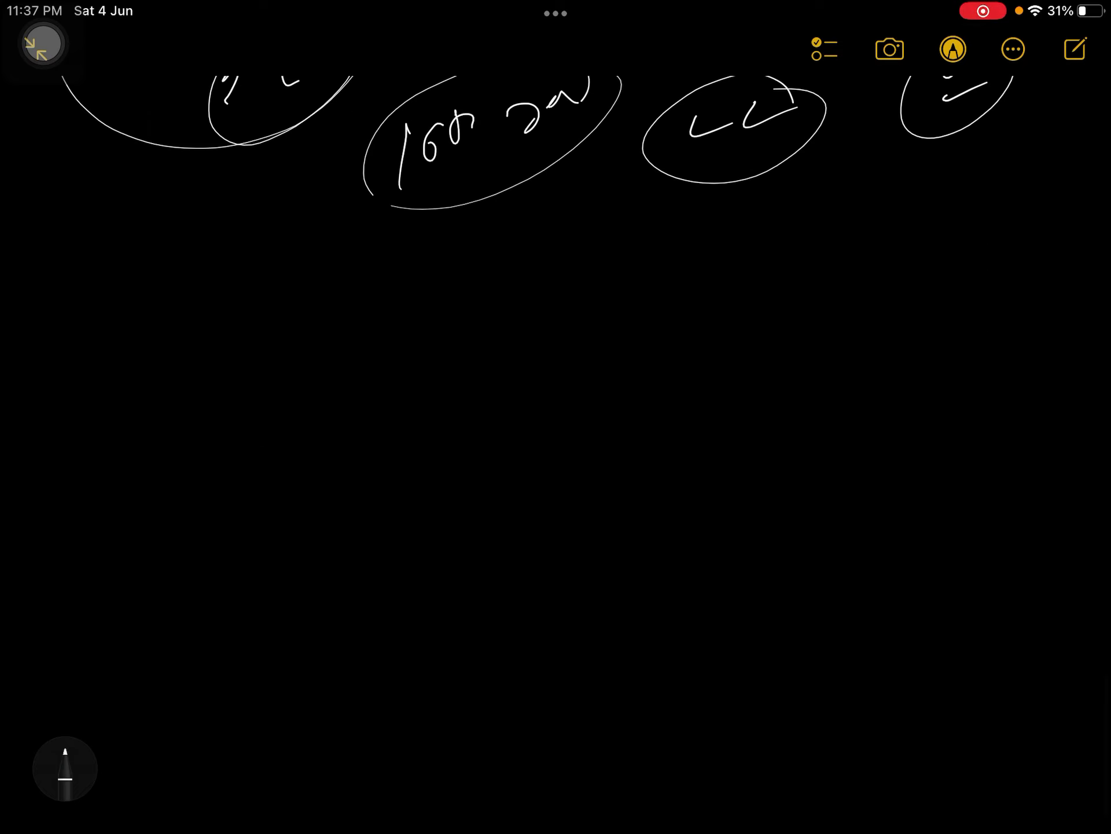
# - Write a circled phrase with three circled downward arrows, a dash, and a circled plus
pyautogui.moveTo(187, 330)
pyautogui.mouseDown()
pyautogui.moveTo(222, 361)
pyautogui.moveTo(435, 286)
pyautogui.mouseUp()
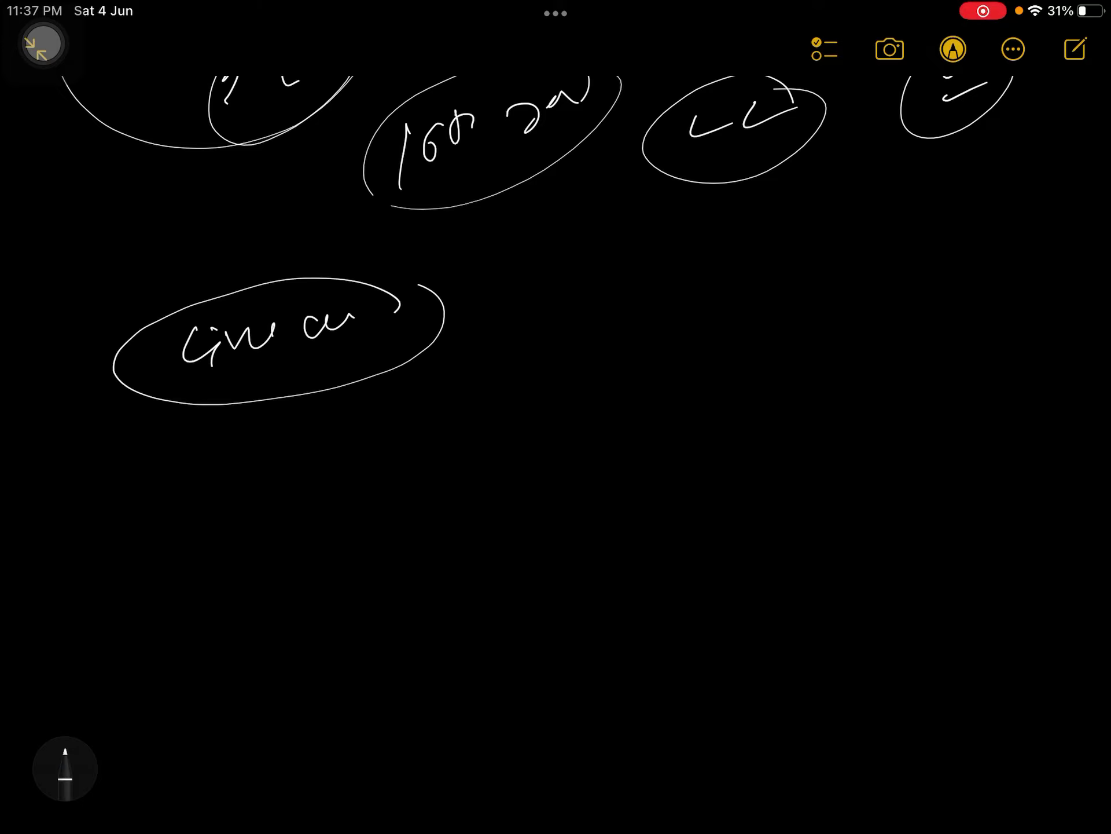
pyautogui.moveTo(248, 382); pyautogui.dragTo(224, 456)
pyautogui.moveTo(294, 383); pyautogui.dragTo(278, 439)
pyautogui.moveTo(341, 363); pyautogui.dragTo(323, 427)
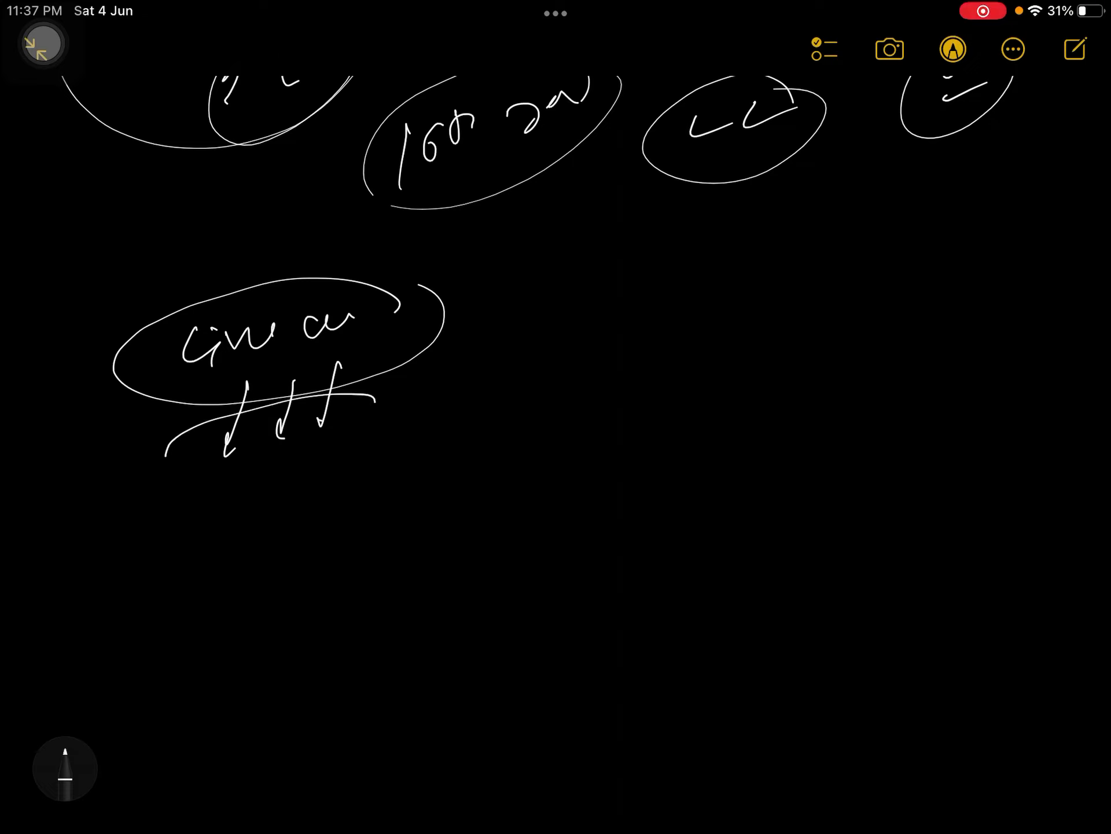
pyautogui.moveTo(163, 434); pyautogui.dragTo(387, 404)
pyautogui.moveTo(270, 506)
pyautogui.mouseDown()
pyautogui.moveTo(286, 499)
pyautogui.moveTo(283, 528)
pyautogui.moveTo(335, 486)
pyautogui.mouseUp()
pyautogui.moveTo(386, 443); pyautogui.dragTo(382, 507)
pyautogui.moveTo(391, 473)
pyautogui.mouseDown()
pyautogui.moveTo(441, 477)
pyautogui.moveTo(503, 441)
pyautogui.mouseUp()
pyautogui.scroll(-3, 556, 434)
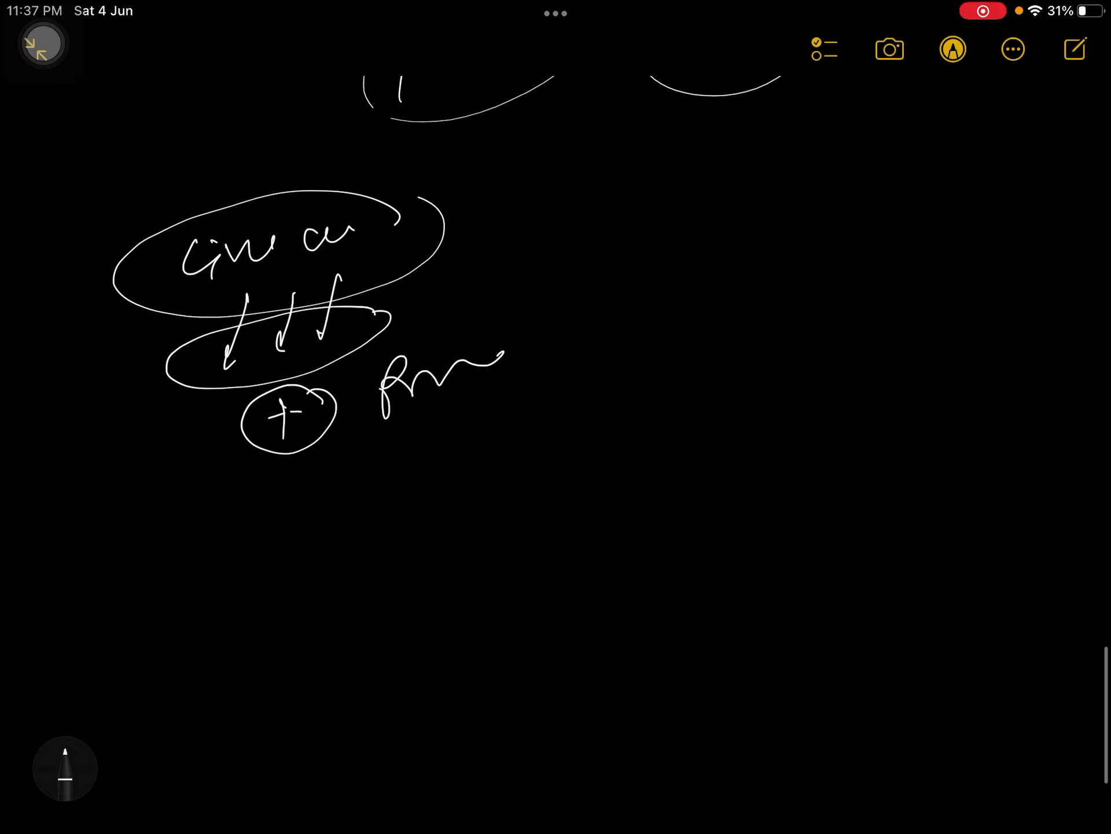
pyautogui.scroll(-1, 556, 434)
# - Write a right-side heading, ring two plus-joined items in an ellipse, and add arrows and a circled note
pyautogui.moveTo(600, 191)
pyautogui.mouseDown()
pyautogui.moveTo(608, 230)
pyautogui.moveTo(634, 230)
pyautogui.mouseUp()
pyautogui.moveTo(677, 213)
pyautogui.mouseDown()
pyautogui.moveTo(723, 208)
pyautogui.moveTo(702, 230)
pyautogui.mouseUp()
pyautogui.moveTo(767, 189); pyautogui.dragTo(795, 190)
pyautogui.moveTo(568, 247); pyautogui.dragTo(796, 233)
pyautogui.moveTo(617, 283)
pyautogui.mouseDown()
pyautogui.moveTo(586, 320)
pyautogui.moveTo(689, 313)
pyautogui.moveTo(727, 287)
pyautogui.mouseUp()
pyautogui.moveTo(632, 400); pyautogui.dragTo(674, 398)
pyautogui.moveTo(653, 382)
pyautogui.mouseDown()
pyautogui.moveTo(649, 422)
pyautogui.moveTo(736, 408)
pyautogui.mouseUp()
pyautogui.moveTo(721, 405)
pyautogui.mouseDown()
pyautogui.moveTo(773, 415)
pyautogui.moveTo(797, 404)
pyautogui.mouseUp()
pyautogui.moveTo(782, 382)
pyautogui.mouseDown()
pyautogui.moveTo(820, 407)
pyautogui.moveTo(947, 348)
pyautogui.mouseUp()
pyautogui.moveTo(1016, 236)
pyautogui.mouseDown()
pyautogui.moveTo(869, 256)
pyautogui.moveTo(891, 300)
pyautogui.mouseUp()
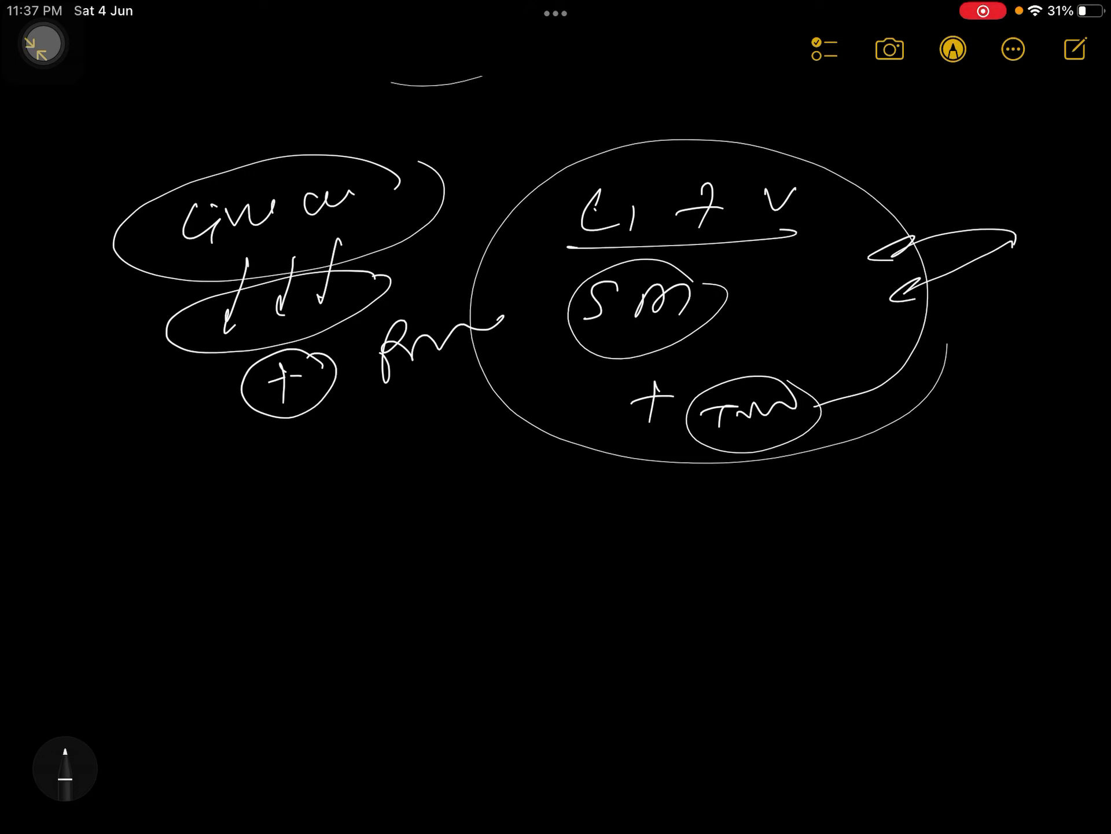
pyautogui.moveTo(916, 426)
pyautogui.mouseDown()
pyautogui.moveTo(999, 438)
pyautogui.moveTo(1016, 400)
pyautogui.mouseUp()
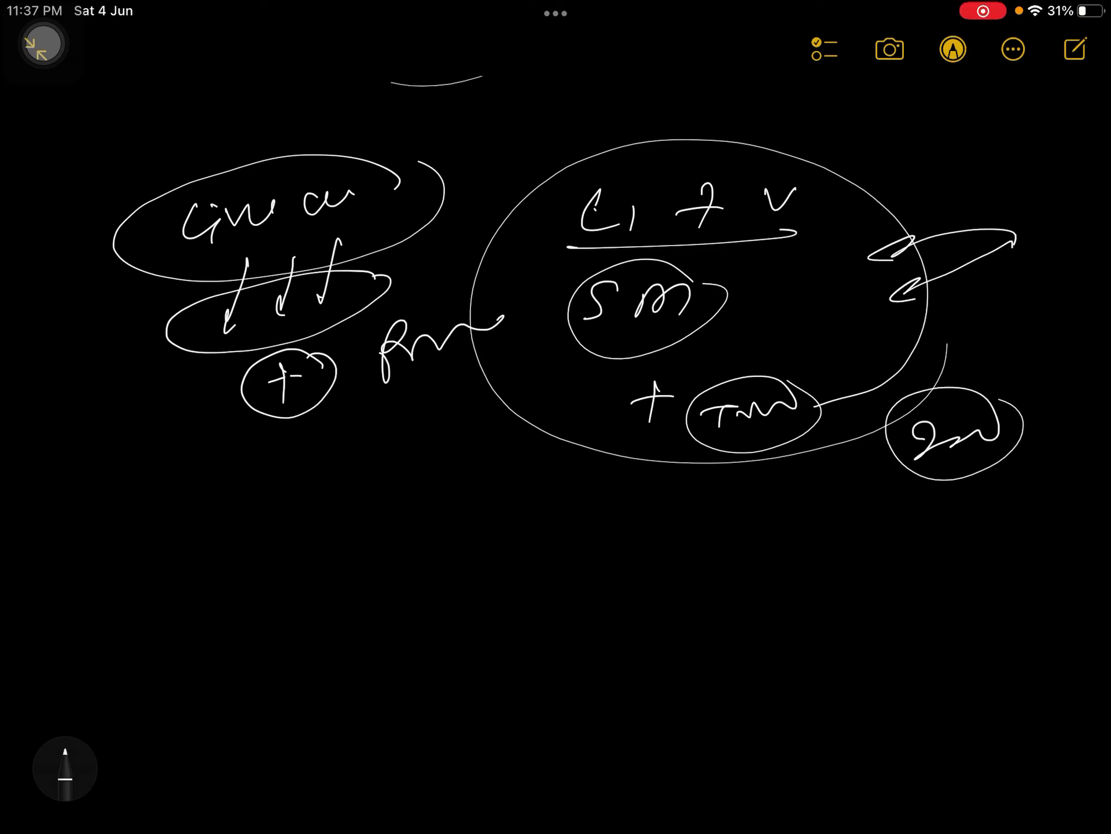
# - Add a circled mark, a dashed rounded square, and a small face circle with an F mark
pyautogui.moveTo(474, 439)
pyautogui.mouseDown()
pyautogui.moveTo(504, 445)
pyautogui.moveTo(504, 478)
pyautogui.mouseUp()
pyautogui.moveTo(522, 412); pyautogui.dragTo(486, 409)
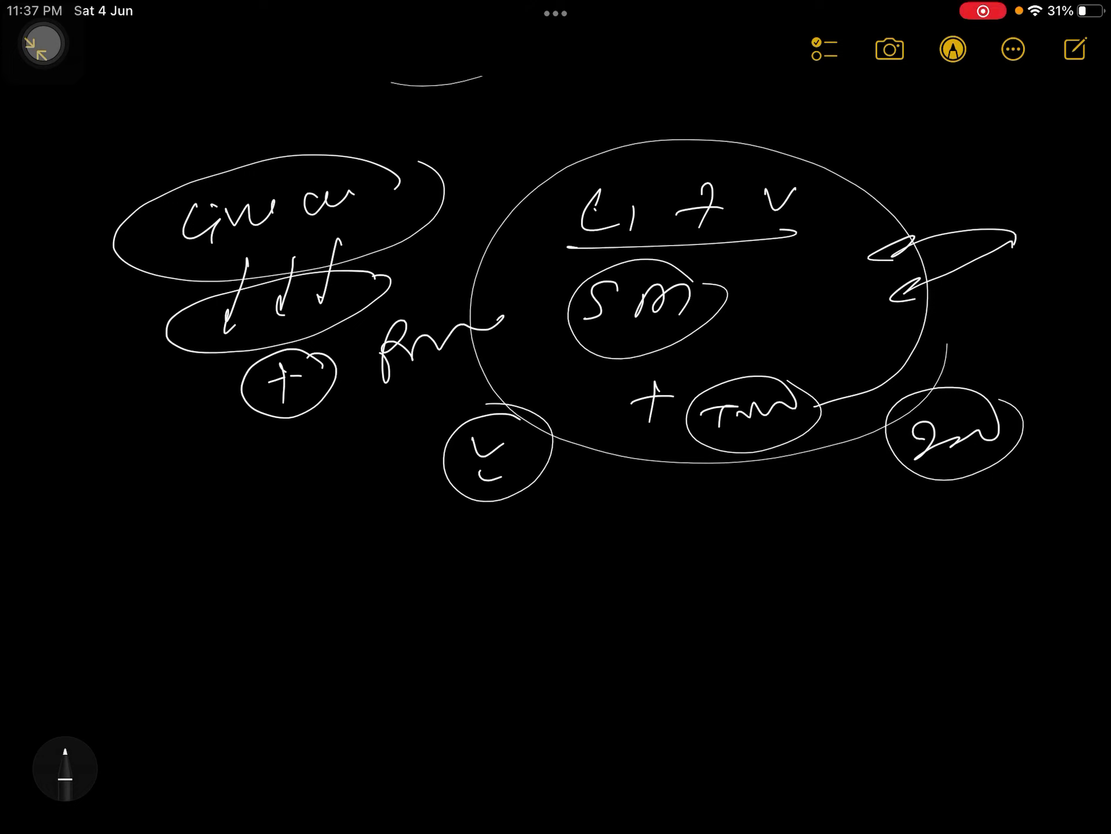
pyautogui.moveTo(217, 590); pyautogui.dragTo(222, 595)
pyautogui.moveTo(313, 497)
pyautogui.mouseDown()
pyautogui.moveTo(355, 488)
pyautogui.moveTo(381, 511)
pyautogui.mouseUp()
pyautogui.moveTo(523, 524)
pyautogui.mouseDown()
pyautogui.moveTo(548, 530)
pyautogui.moveTo(546, 548)
pyautogui.moveTo(521, 508)
pyautogui.mouseUp()
pyautogui.moveTo(616, 464); pyautogui.dragTo(587, 577)
pyautogui.moveTo(595, 517); pyautogui.dragTo(660, 505)
pyautogui.moveTo(588, 537); pyautogui.dragTo(643, 530)
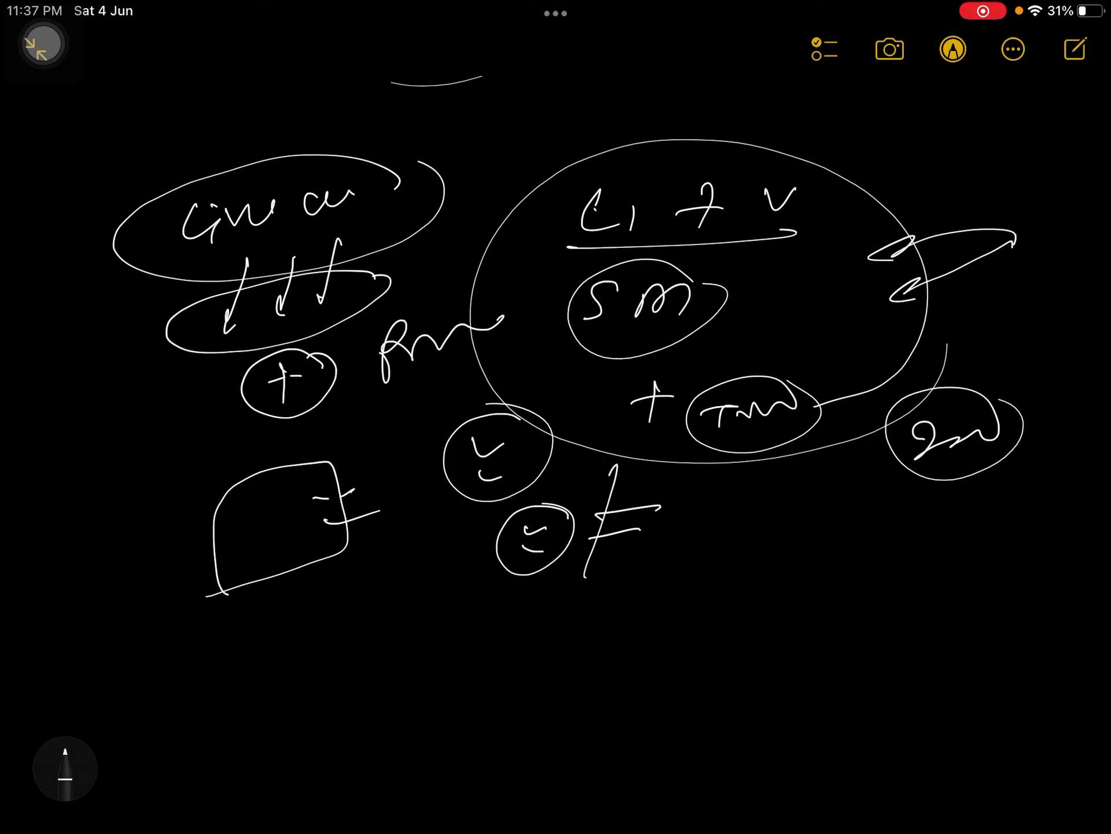
pyautogui.scroll(-4, 556, 434)
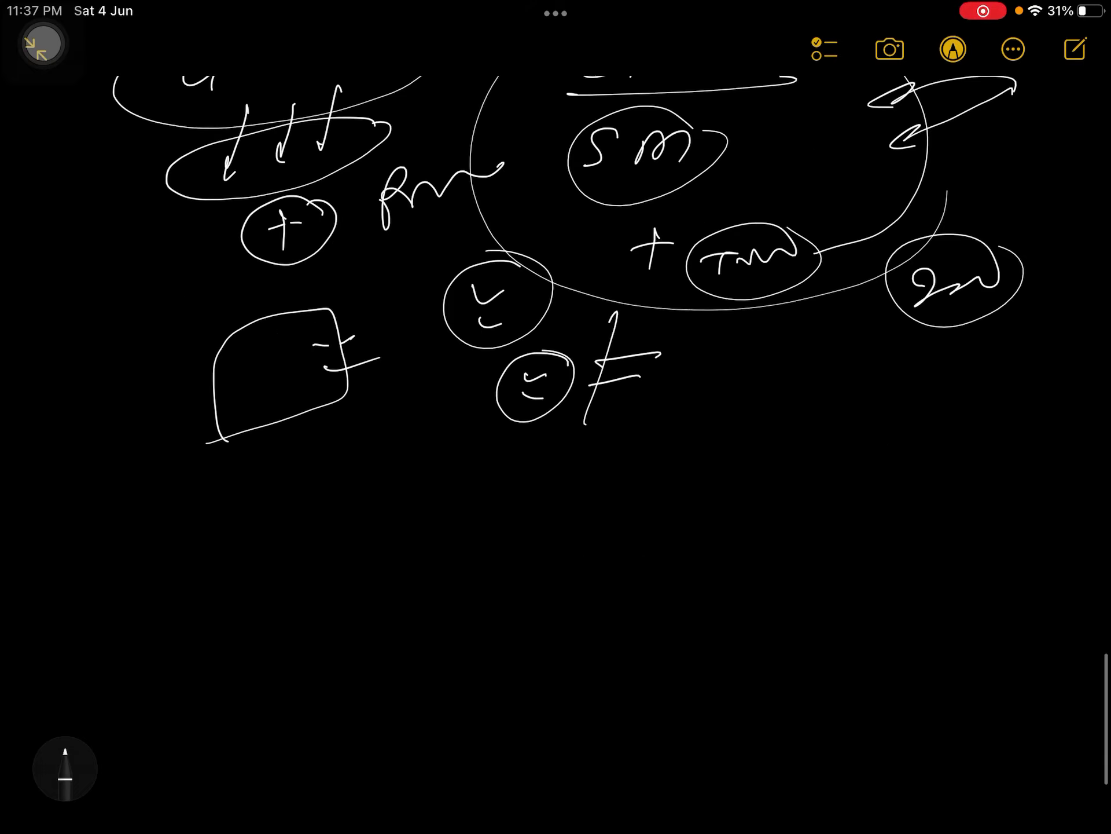
pyautogui.moveTo(807, 534); pyautogui.dragTo(854, 564)
pyautogui.moveTo(834, 504); pyautogui.dragTo(885, 539)
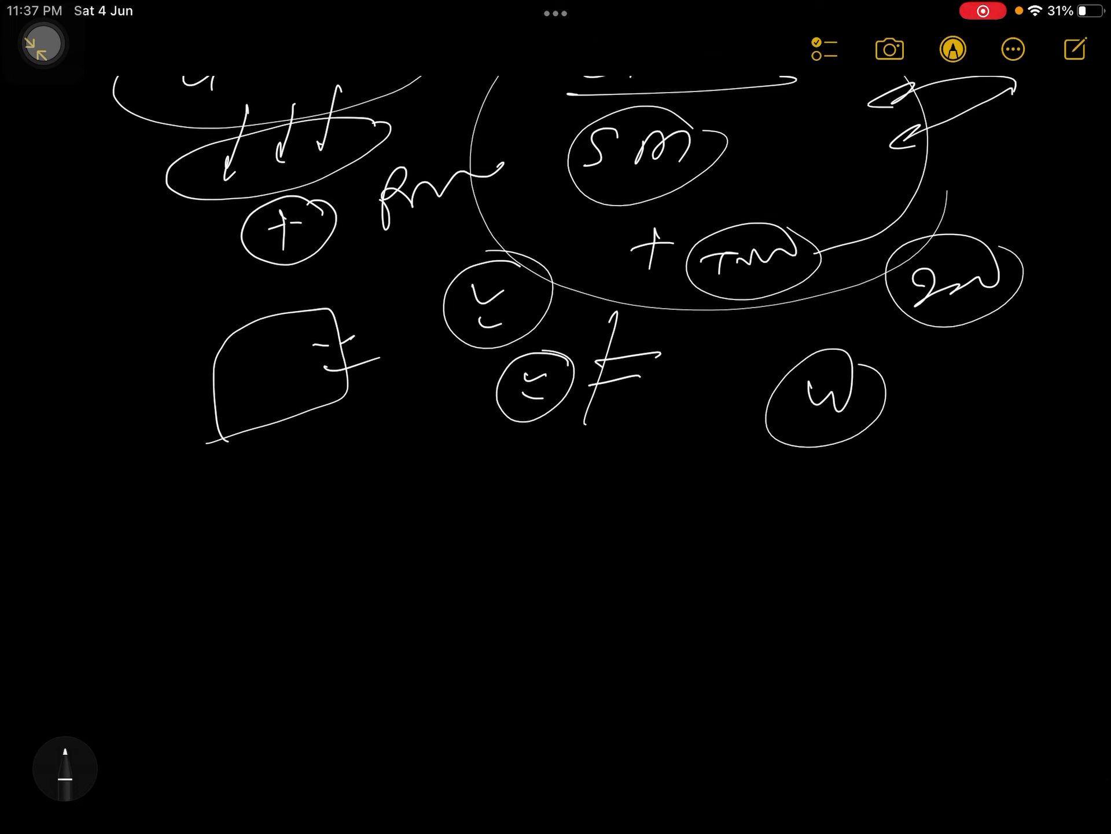
# - Write the start and end times, circle the time range, and add a short mark beside it
pyautogui.moveTo(660, 512); pyautogui.dragTo(669, 574)
pyautogui.moveTo(559, 532); pyautogui.dragTo(556, 599)
pyautogui.moveTo(584, 551); pyautogui.dragTo(596, 553)
pyautogui.moveTo(615, 521); pyautogui.dragTo(660, 580)
pyautogui.moveTo(673, 513)
pyautogui.mouseDown()
pyautogui.moveTo(703, 554)
pyautogui.moveTo(760, 499)
pyautogui.mouseUp()
pyautogui.moveTo(786, 476)
pyautogui.mouseDown()
pyautogui.moveTo(784, 519)
pyautogui.moveTo(825, 498)
pyautogui.mouseUp()
pyautogui.moveTo(842, 461)
pyautogui.mouseDown()
pyautogui.moveTo(877, 496)
pyautogui.moveTo(929, 452)
pyautogui.moveTo(976, 449)
pyautogui.mouseUp()
pyautogui.moveTo(922, 483); pyautogui.dragTo(988, 478)
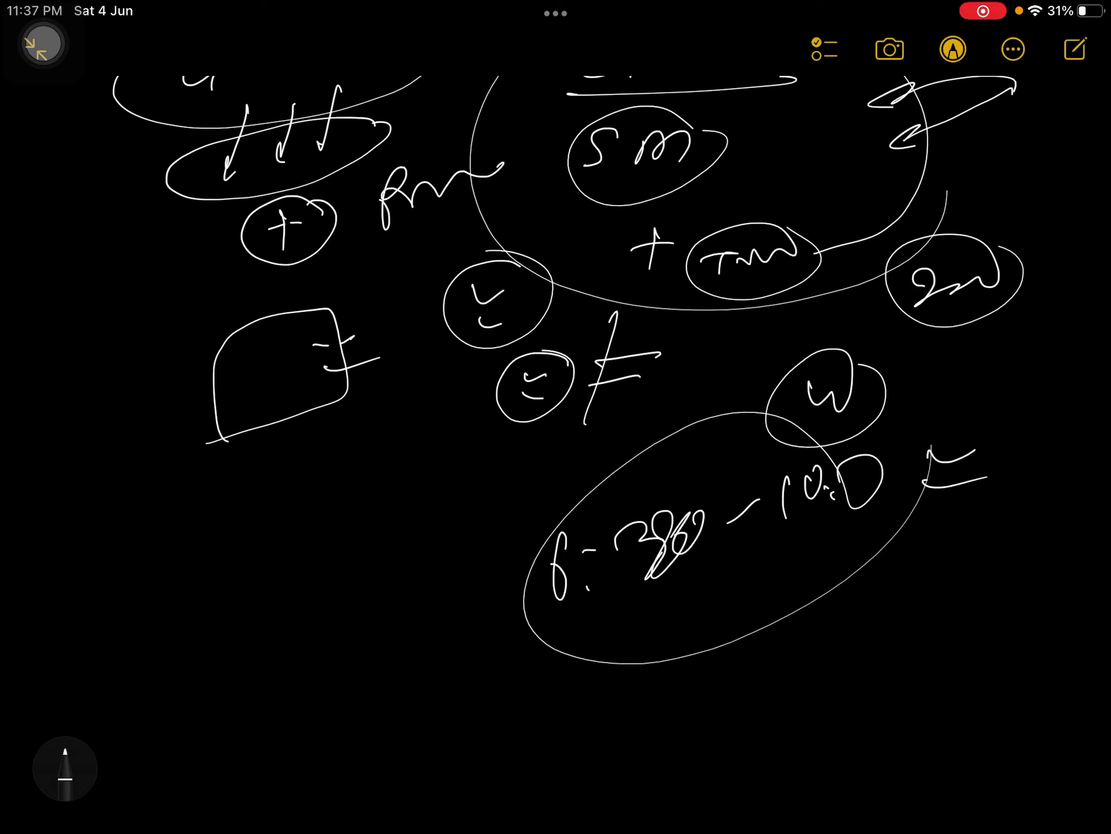